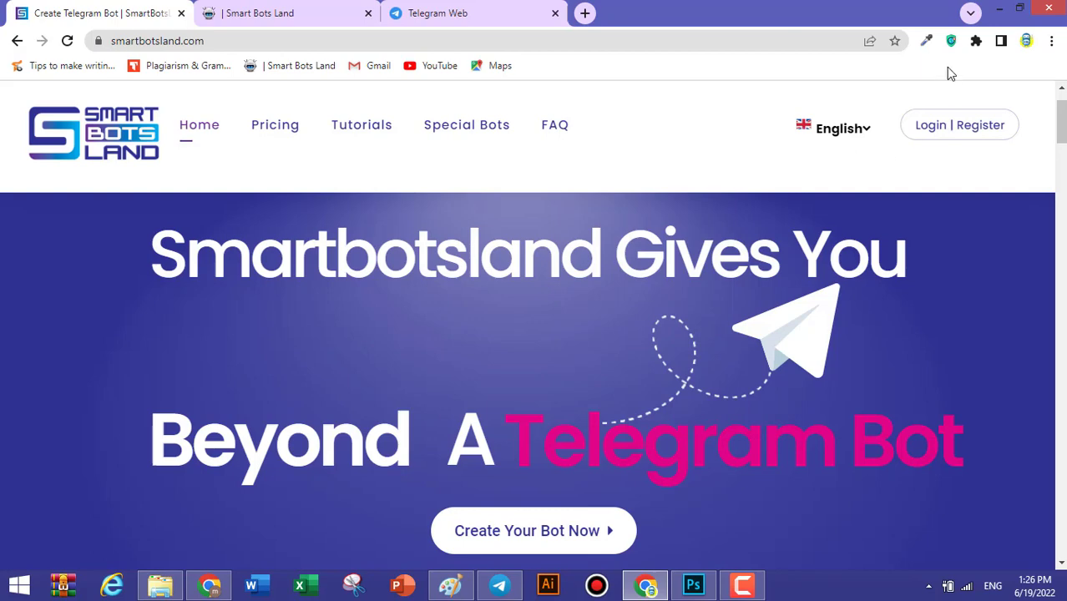
# - Sign in to smartbotsland.com with the saved credentials to reach the admin dashboard
pyautogui.click(952, 123)
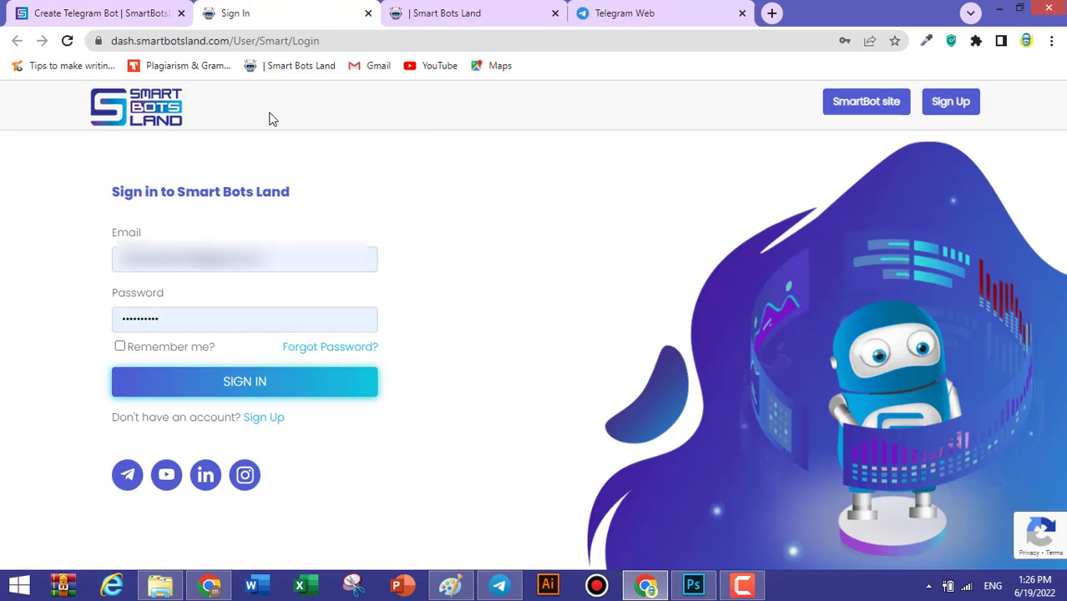
pyautogui.click(226, 384)
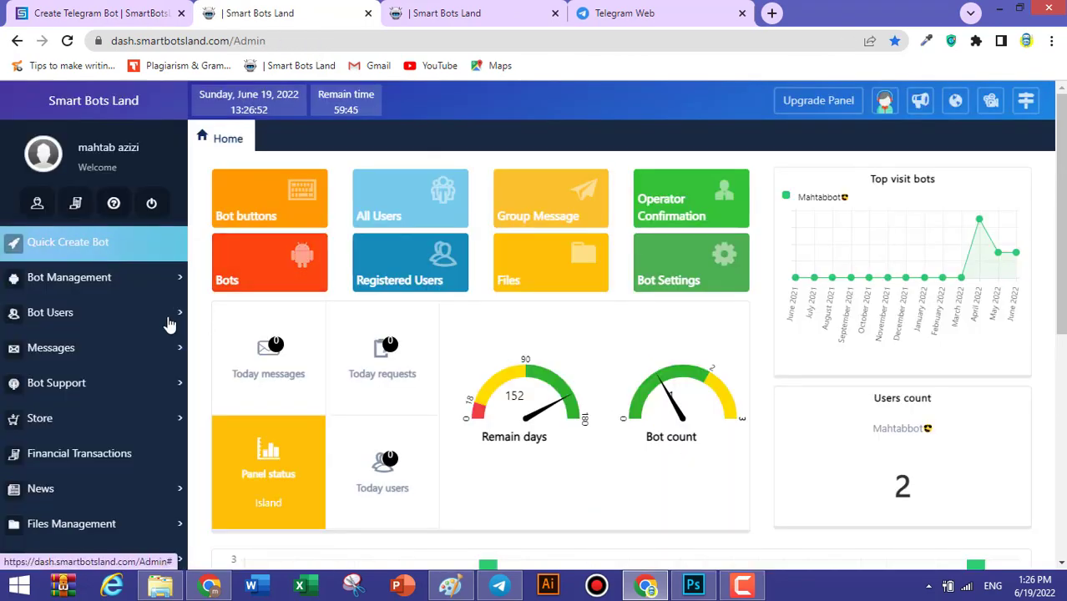
# - Go through Bot Users and All Users to Mahtabbot's Registered Users page, currently empty
pyautogui.click(179, 315)
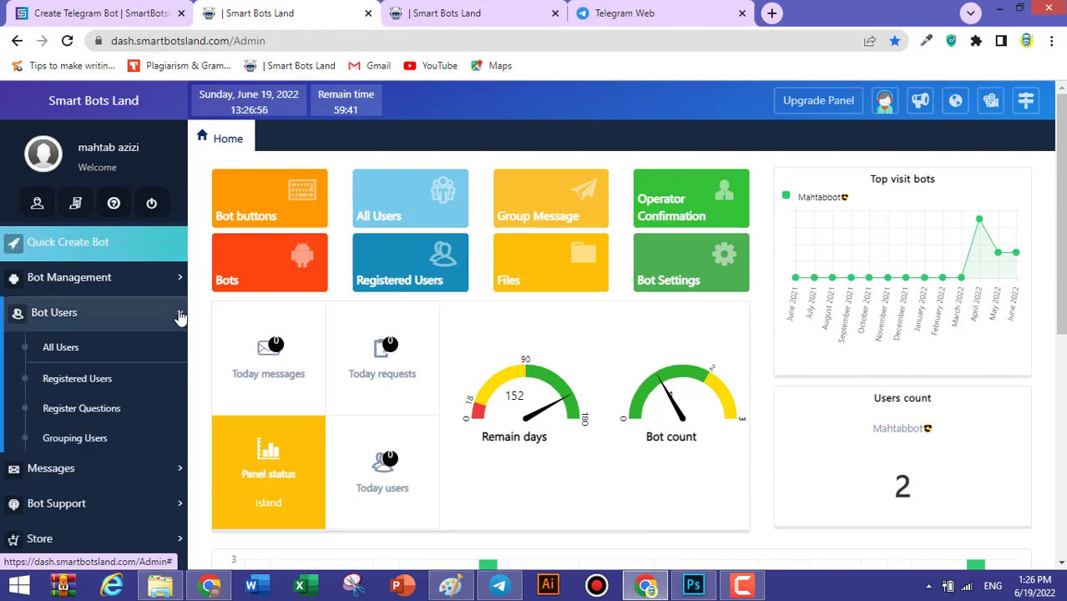
pyautogui.click(146, 356)
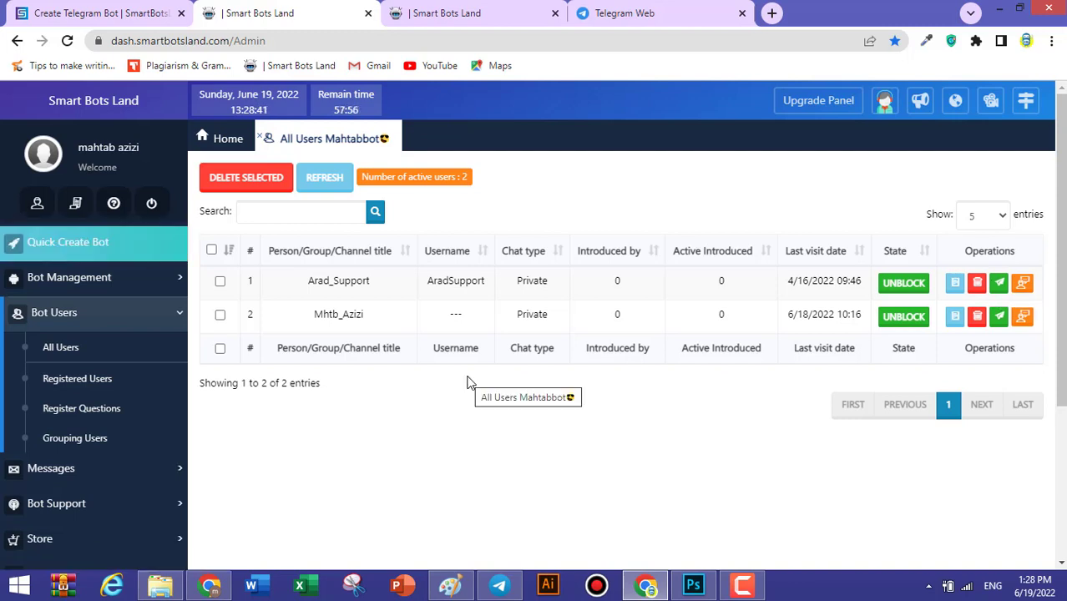
pyautogui.click(135, 388)
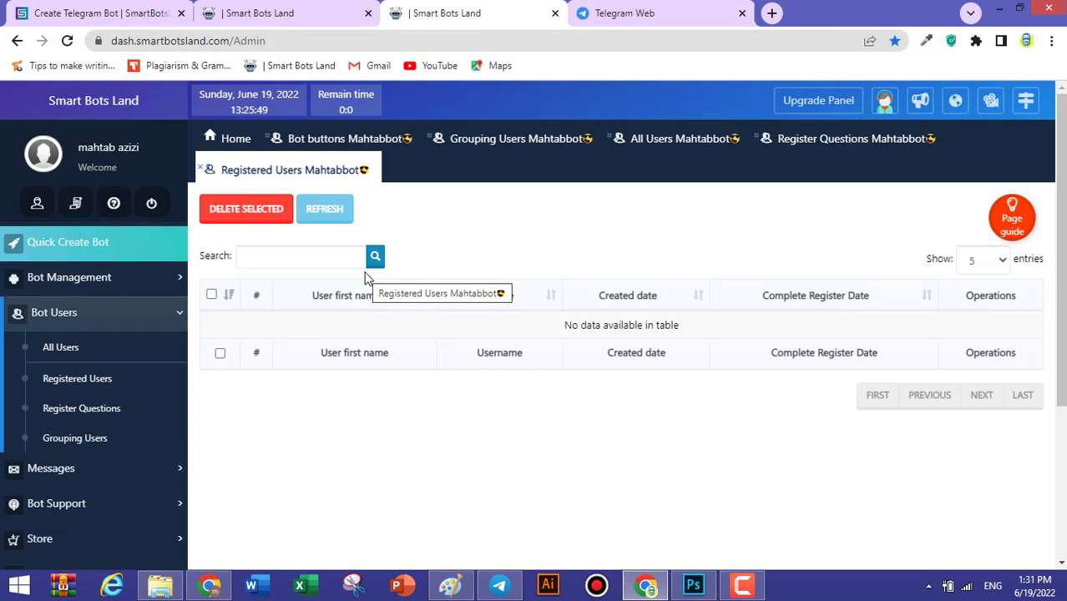
# - Edit the Start button under Bot buttons so Bot sign up is a default submenu, and save
pyautogui.click(234, 139)
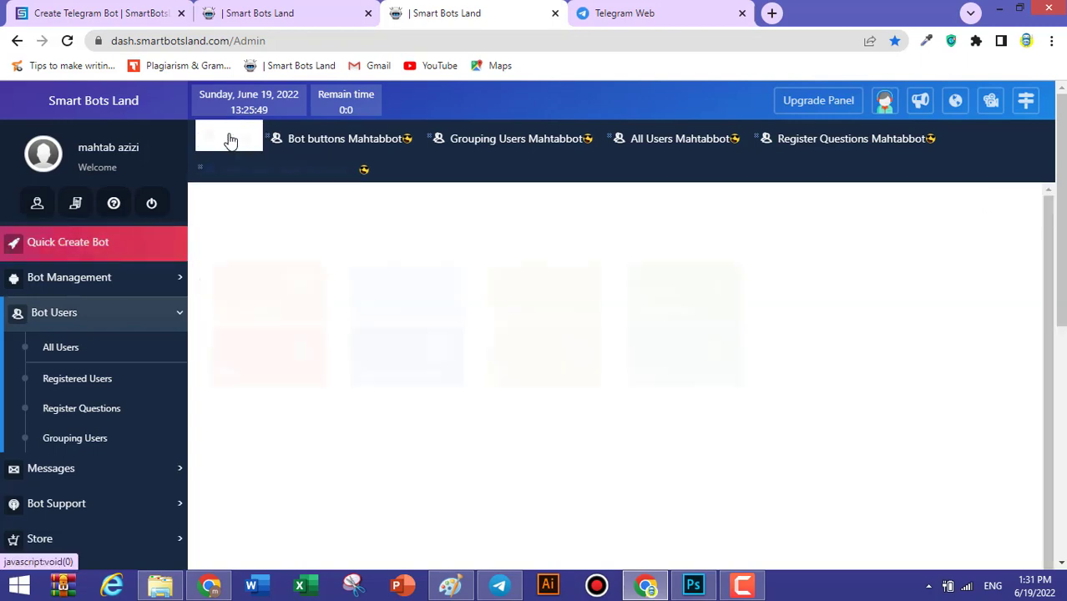
pyautogui.click(267, 228)
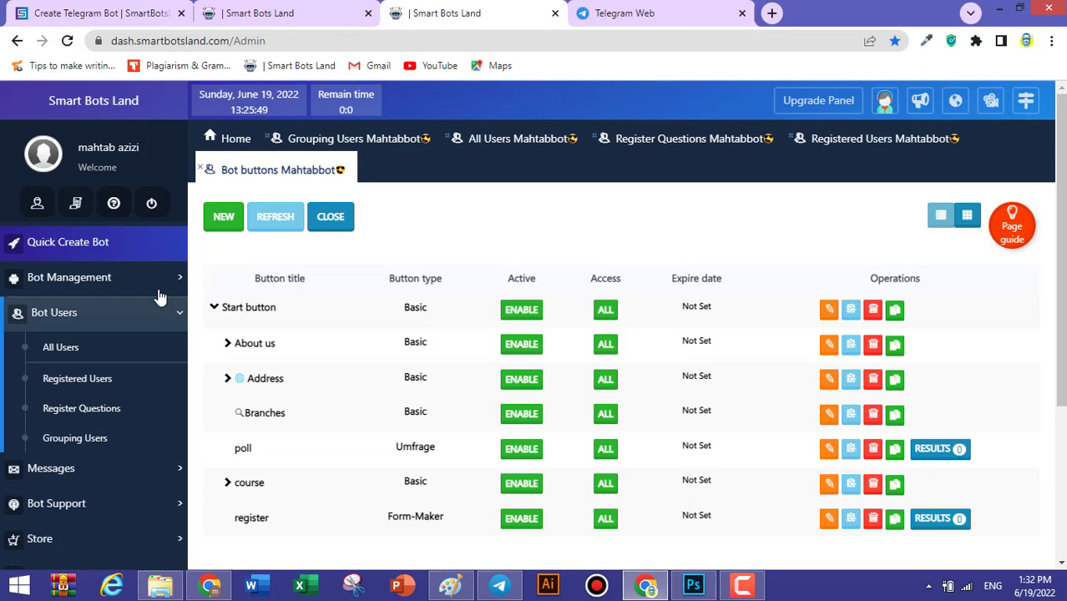
pyautogui.click(827, 310)
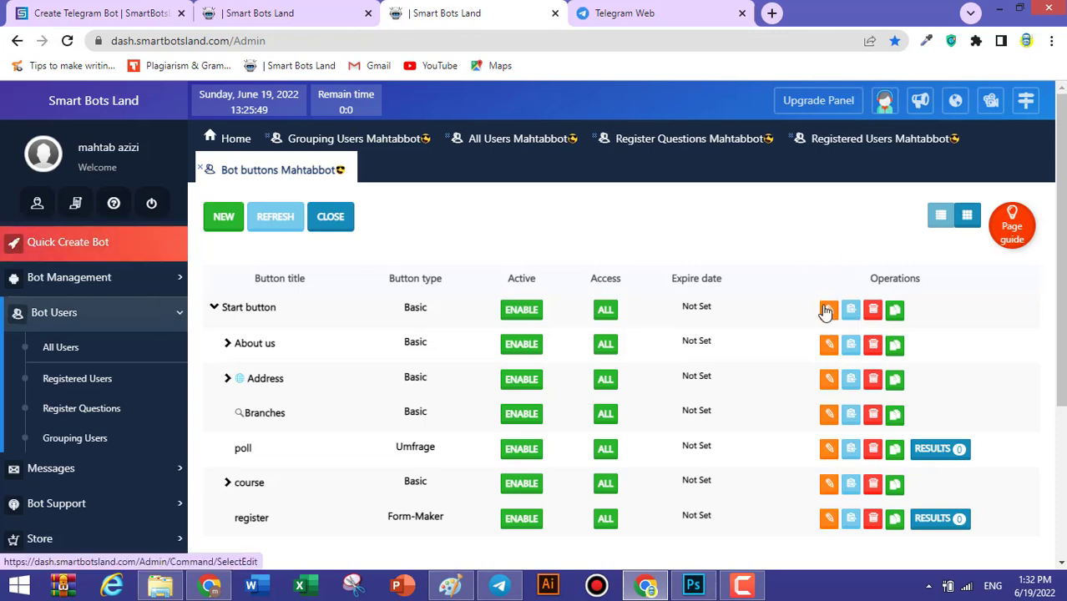
pyautogui.scroll(-1, 674, 337)
pyautogui.scroll(-4, 675, 337)
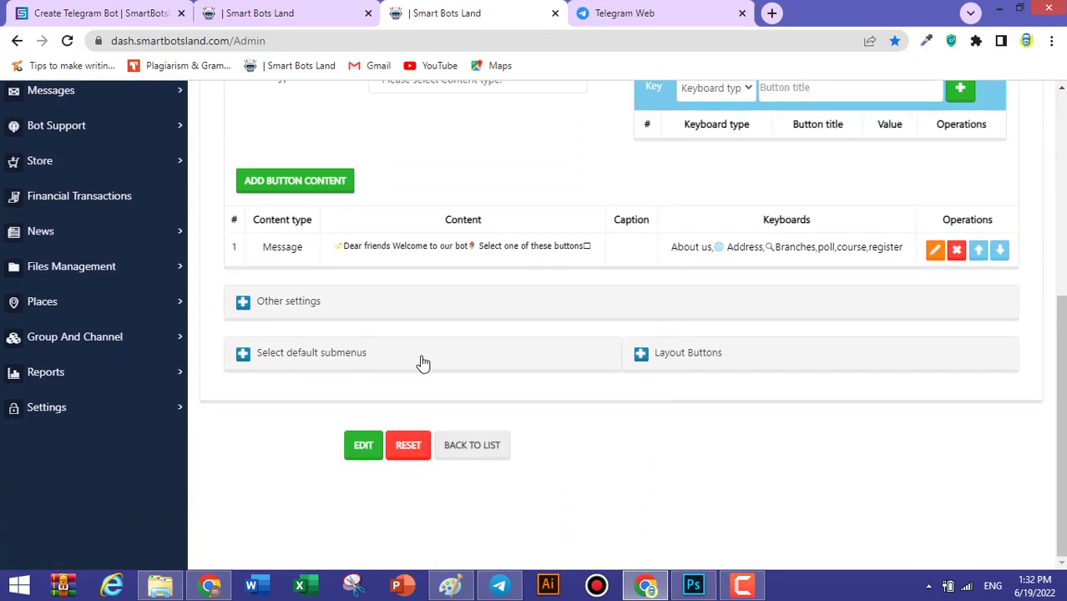
pyautogui.click(422, 364)
pyautogui.scroll(-2, 518, 308)
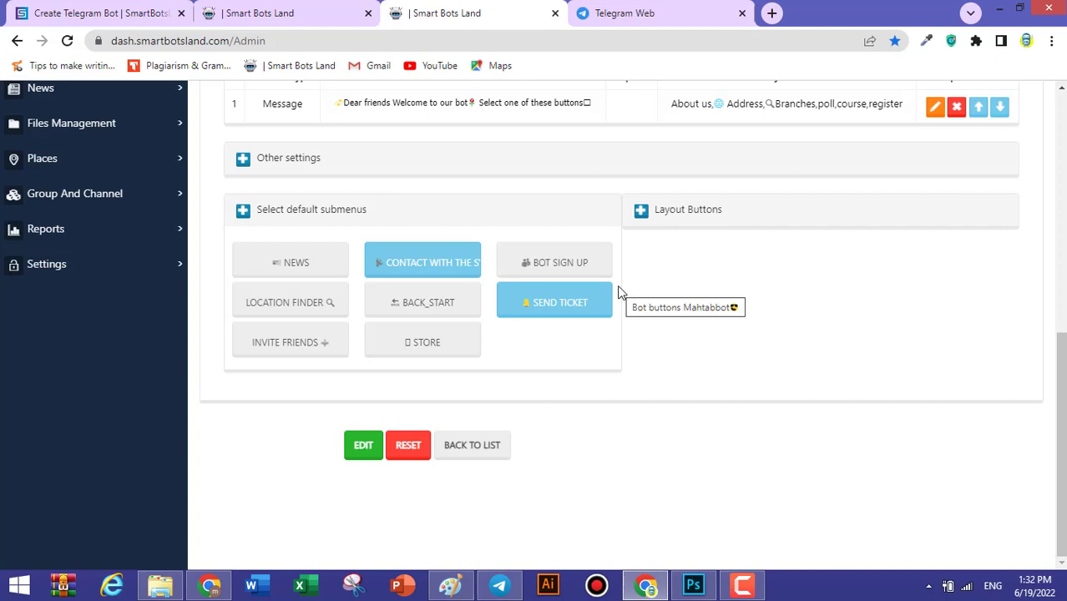
pyautogui.click(358, 448)
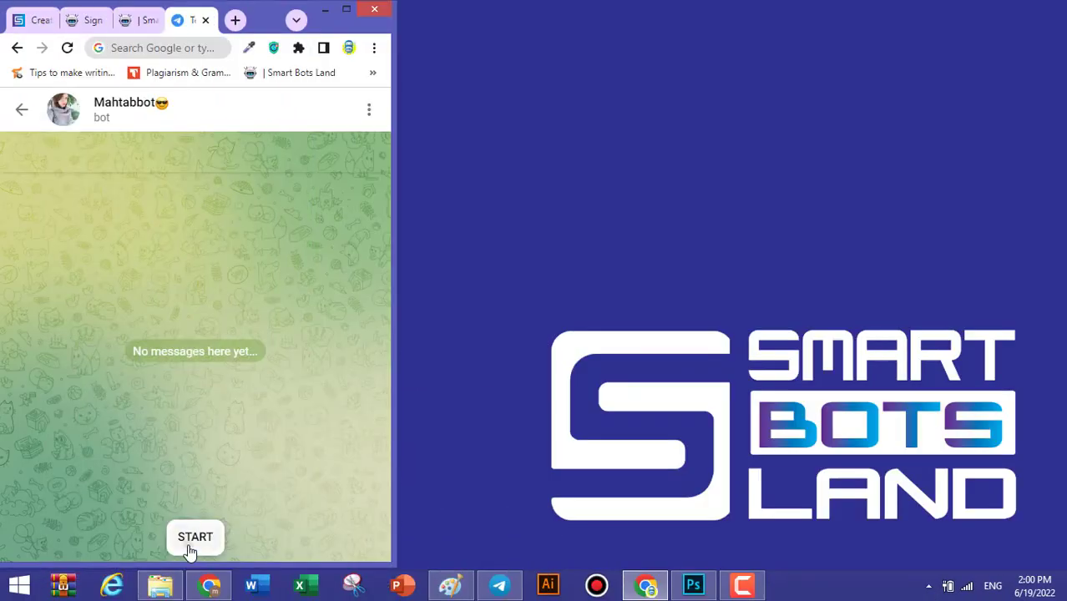
# - Start Mahtabbot with /start and tap Bot sign up, which replies 'No registration is possible right now'
pyautogui.click(192, 539)
pyautogui.write('/start')
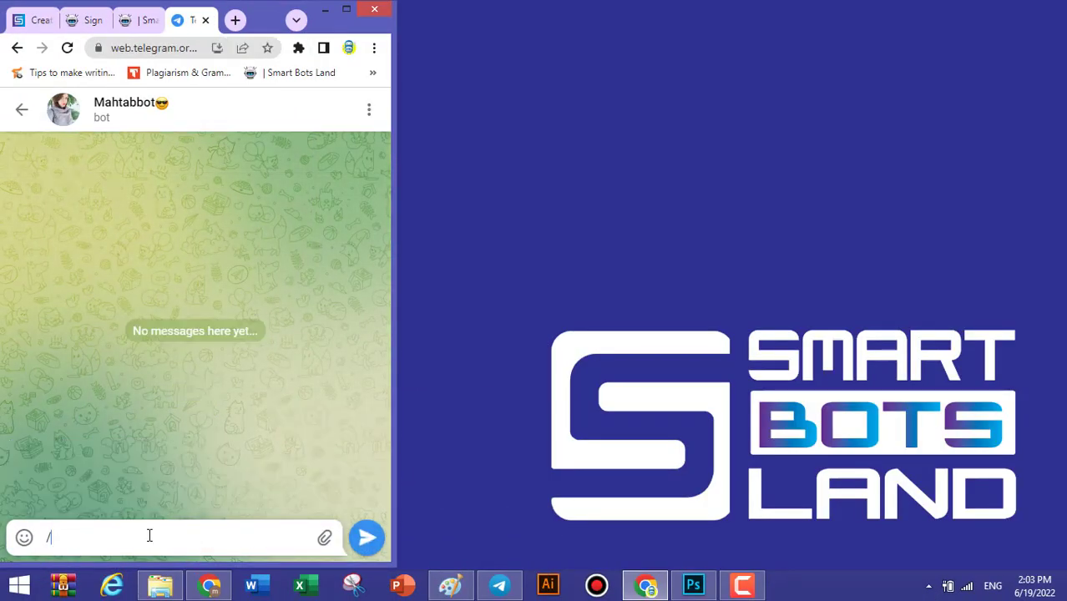
pyautogui.click(368, 540)
pyautogui.click(294, 538)
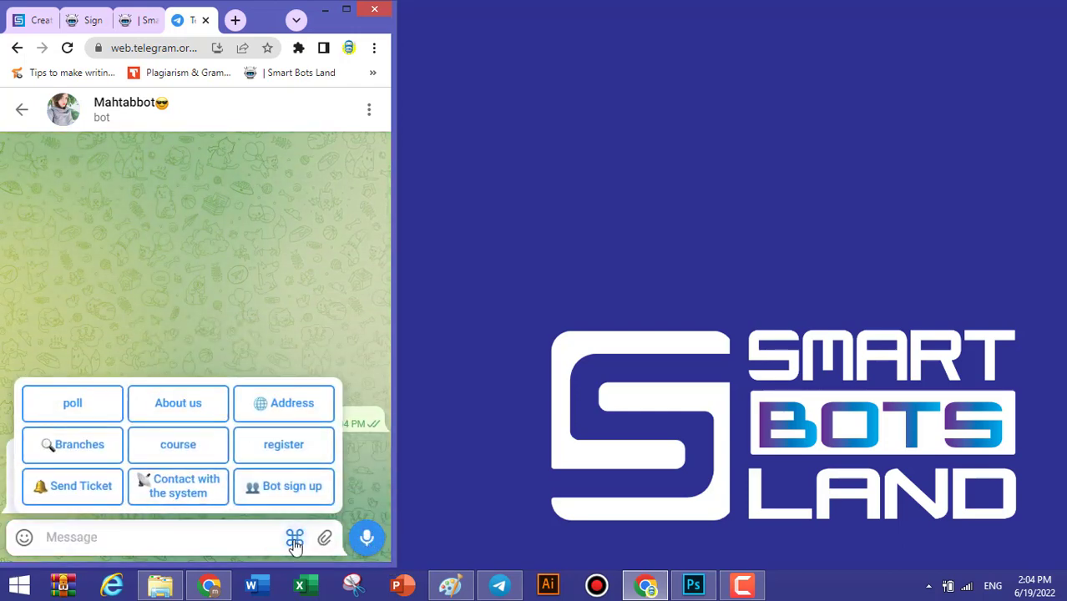
pyautogui.click(288, 489)
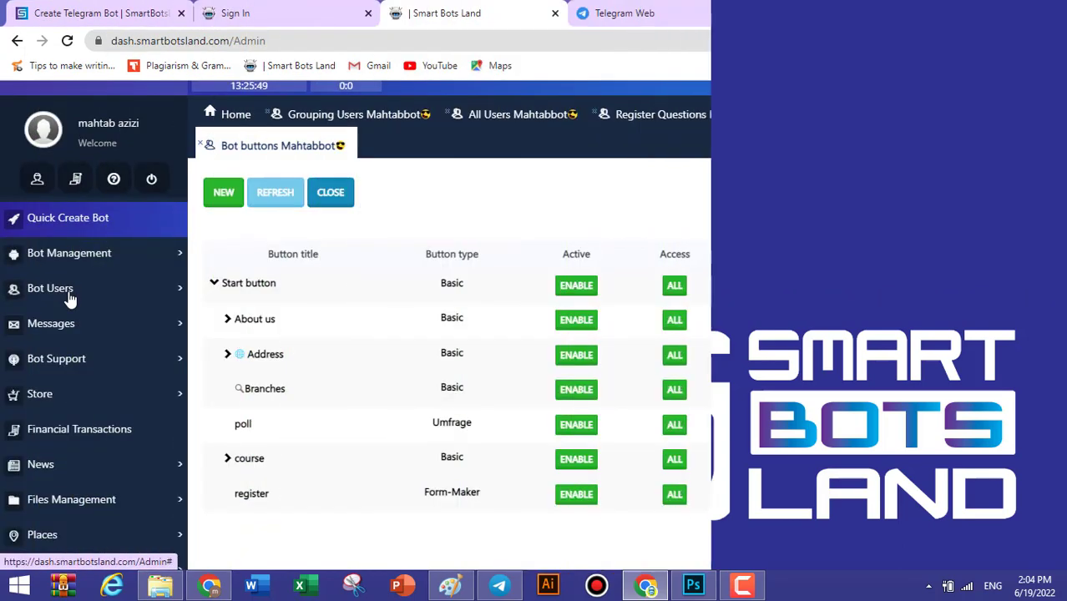
# - In Bot Users > Register Questions, title a new question 'Full name' with Message response type
pyautogui.click(69, 292)
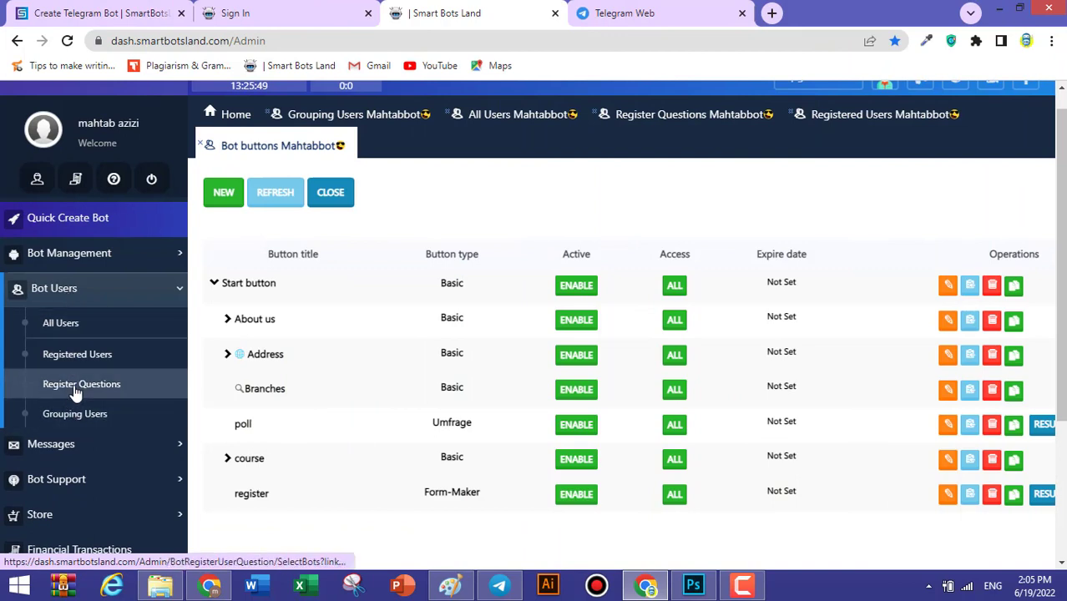
pyautogui.click(81, 384)
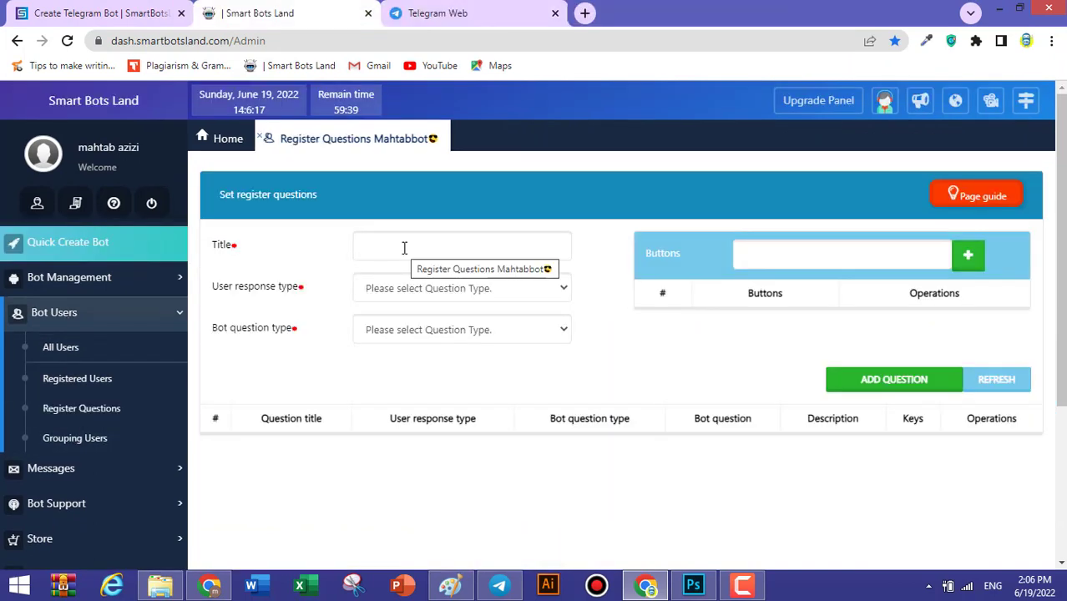
pyautogui.click(404, 248)
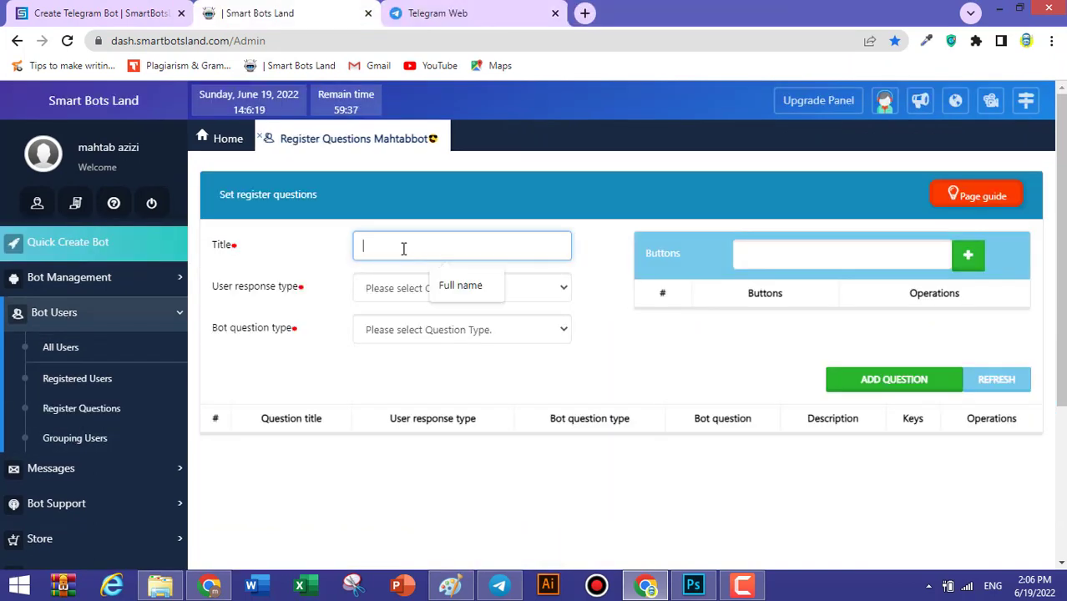
pyautogui.click(460, 285)
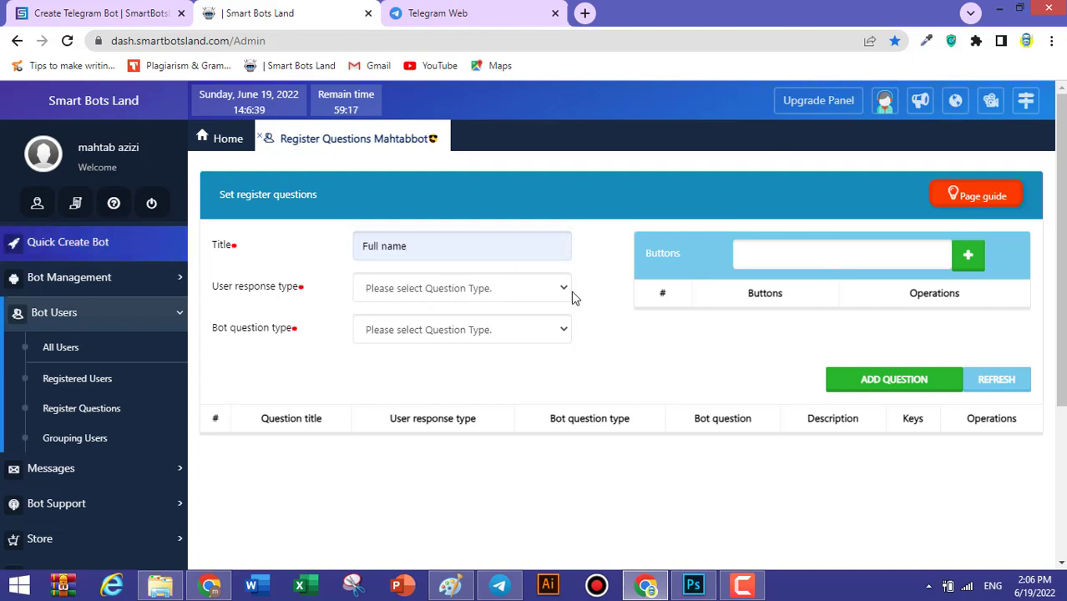
pyautogui.click(565, 288)
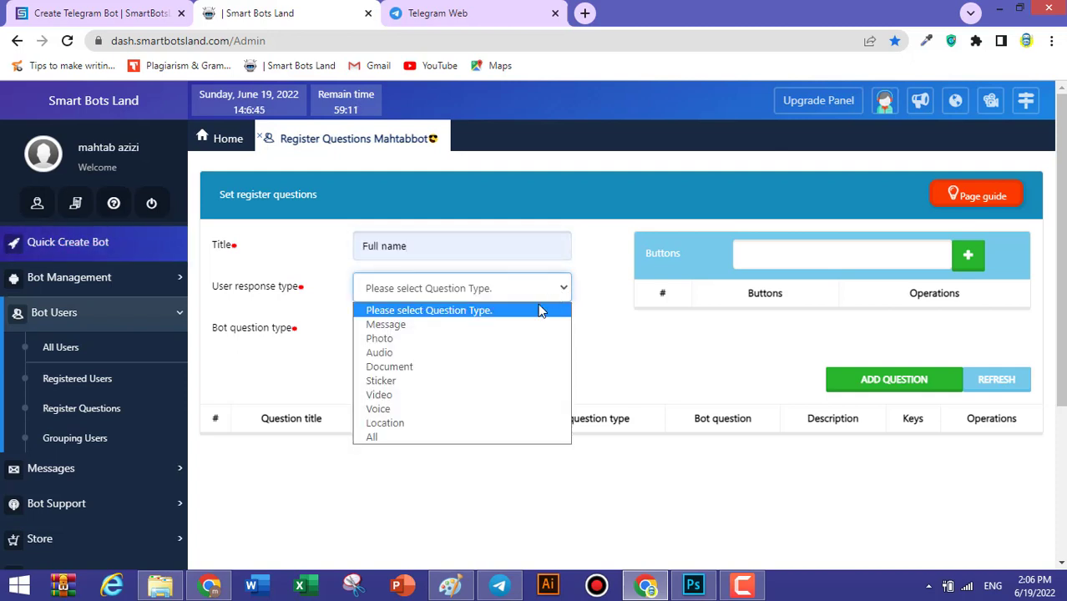
pyautogui.click(519, 326)
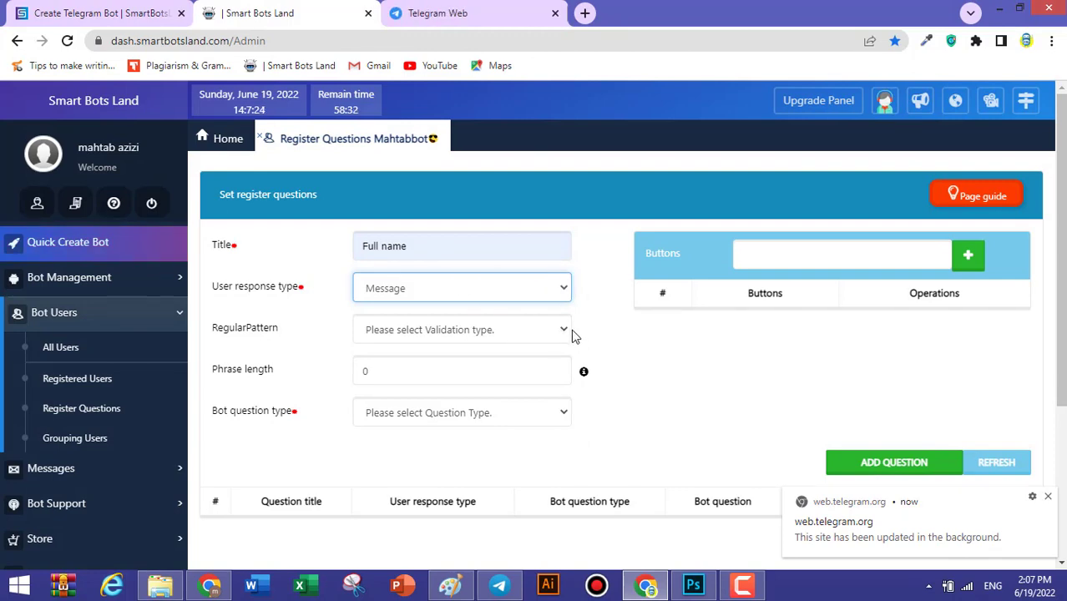
# - Set the pattern to English character, phrase length 20, and bot question type Message
pyautogui.click(565, 330)
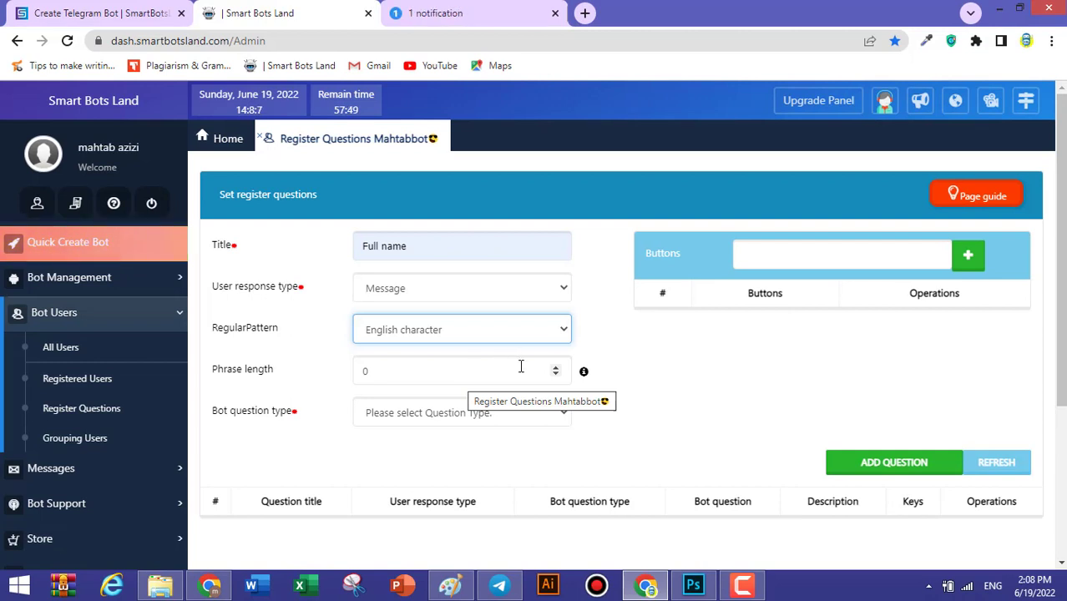
pyautogui.click(556, 368)
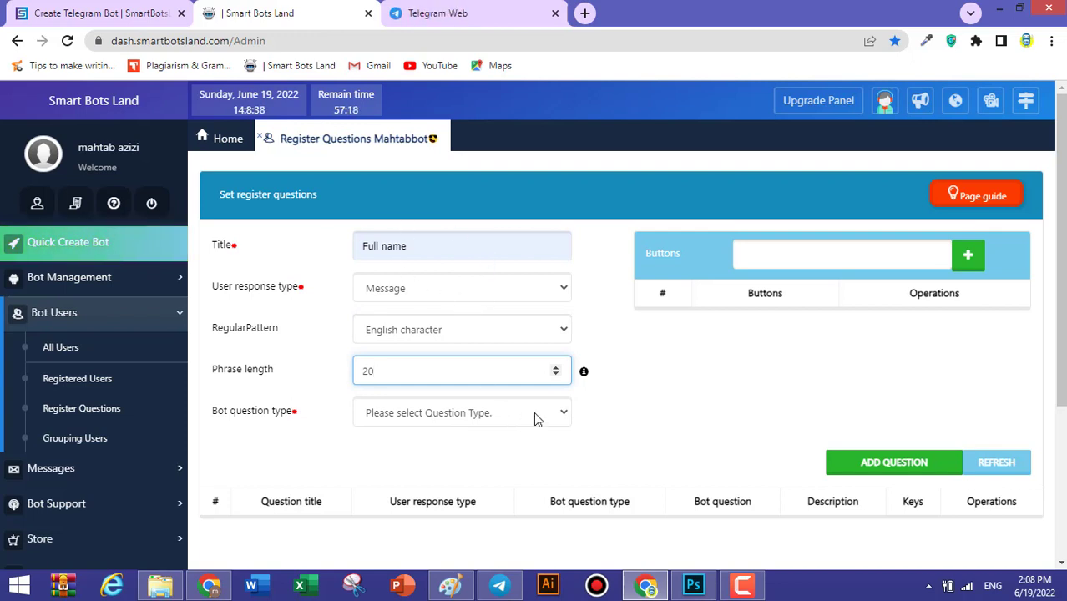
pyautogui.click(562, 412)
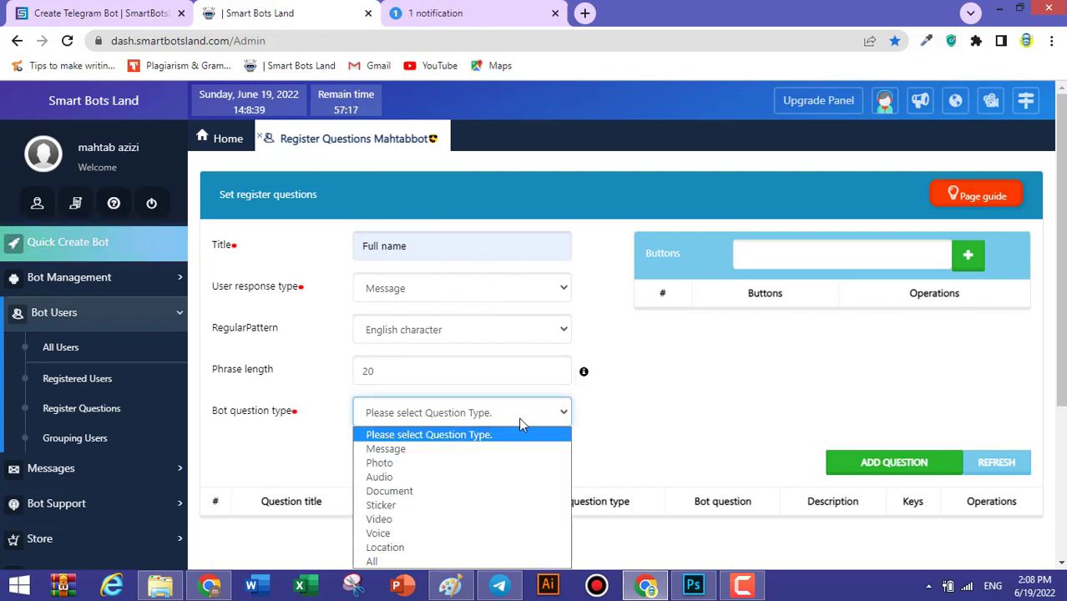
pyautogui.click(467, 451)
# - Enter the question text 'please write your full name' and add the question
pyautogui.scroll(-2, 397, 296)
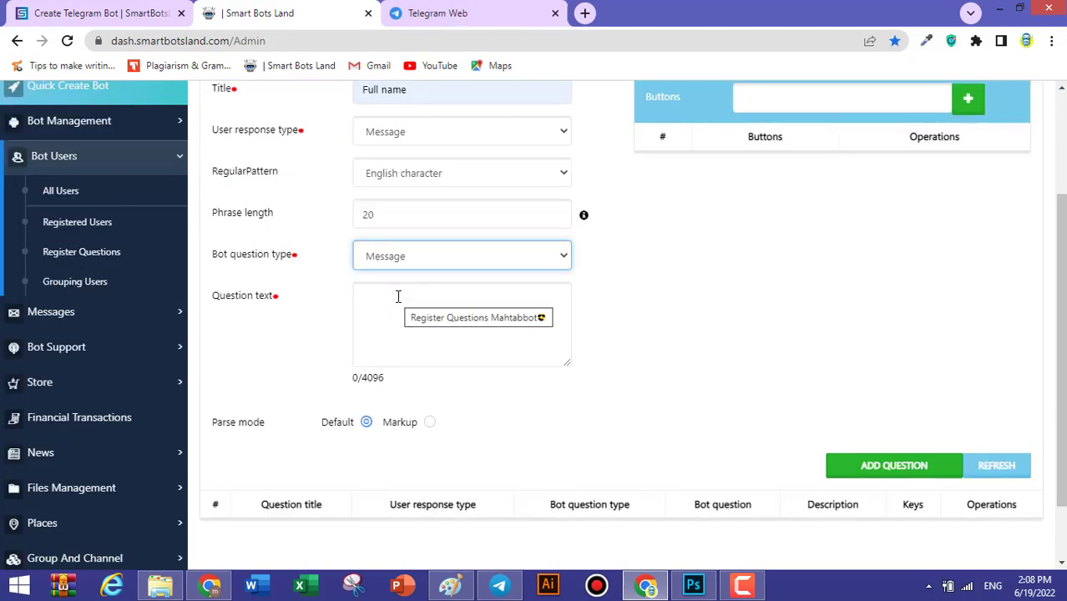
pyautogui.scroll(1, 398, 295)
pyautogui.click(378, 373)
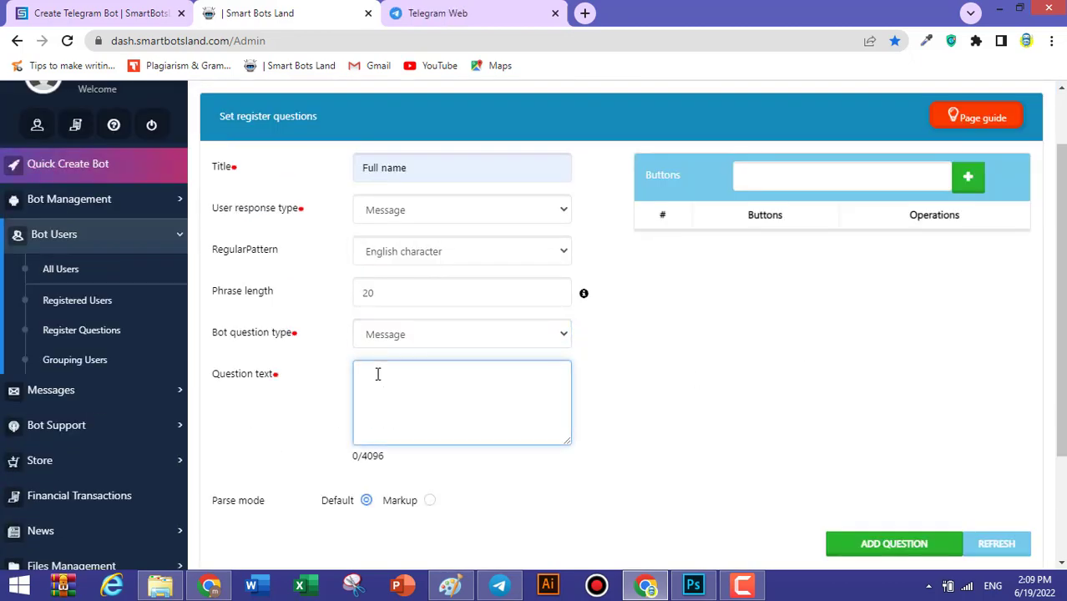
pyautogui.write('please write your full name')
pyautogui.scroll(-1, 918, 465)
pyautogui.click(914, 471)
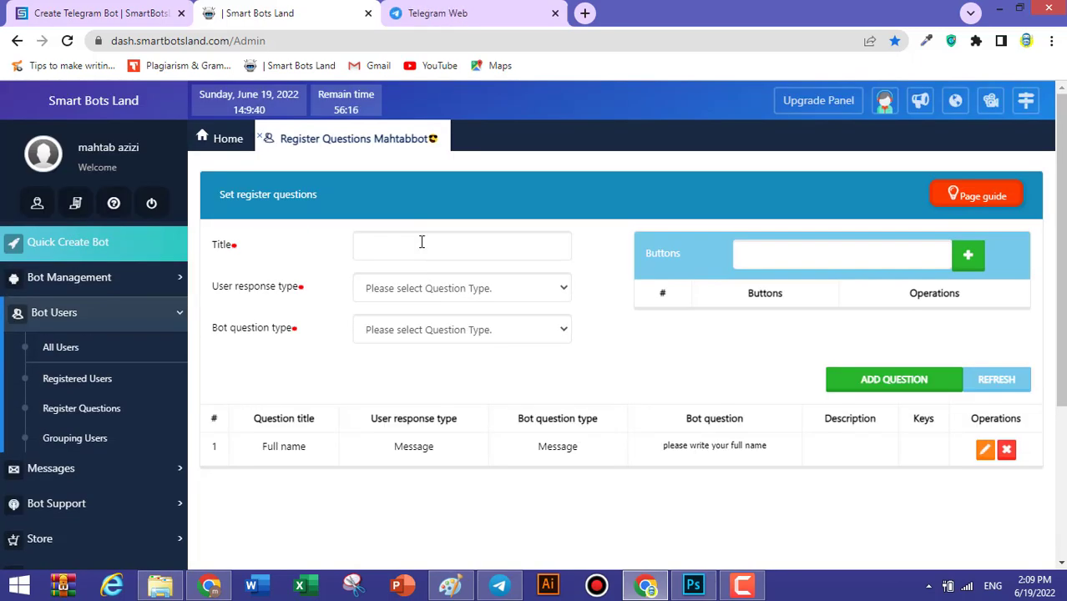
# - Title a new question 'phone number' with Message as the user response type
pyautogui.click(422, 242)
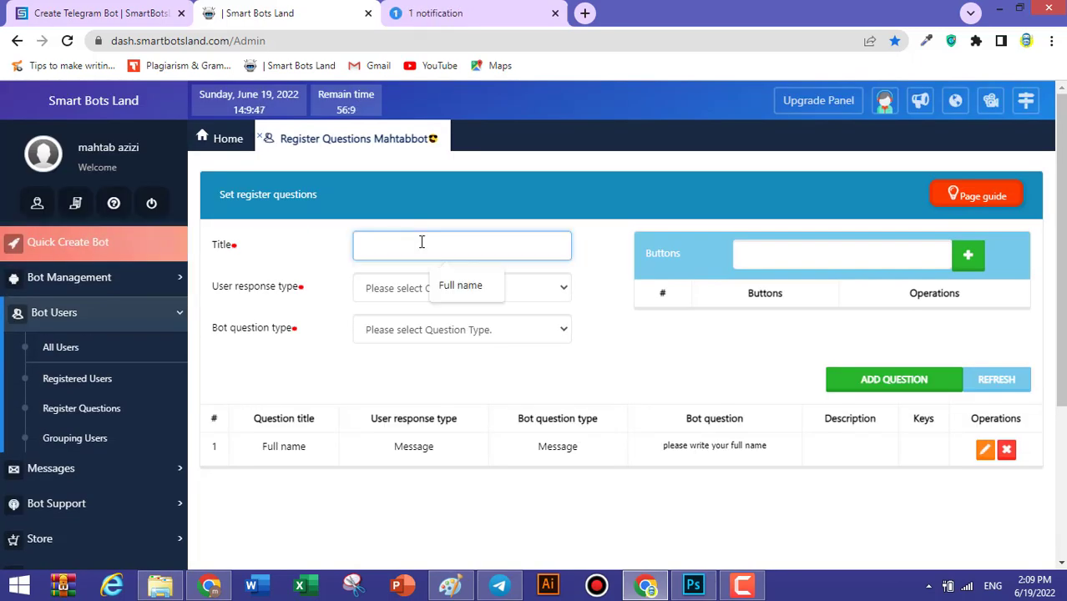
pyautogui.write('phone number')
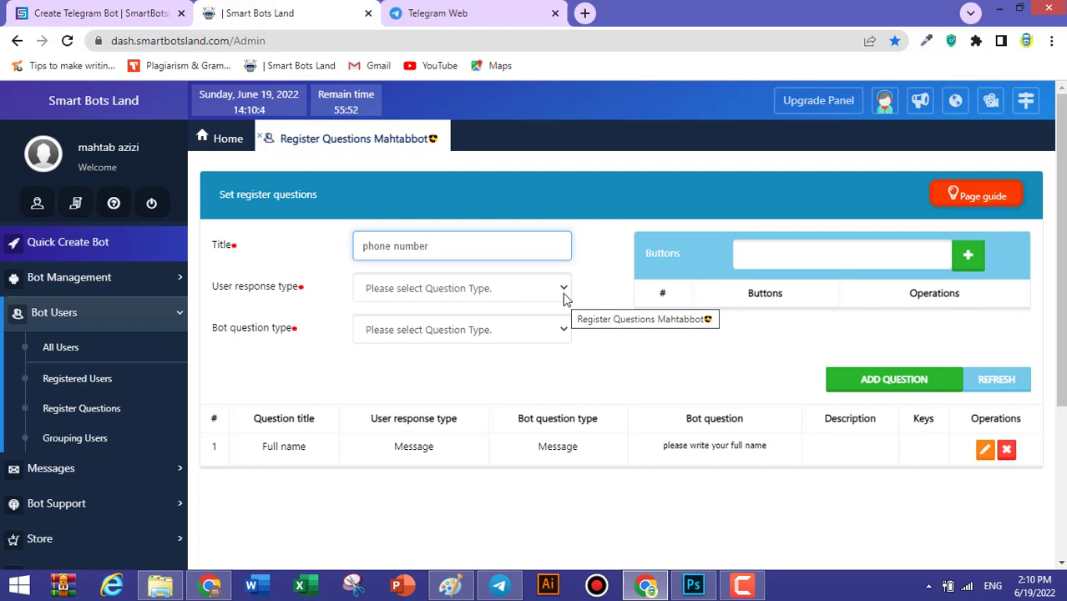
pyautogui.click(563, 292)
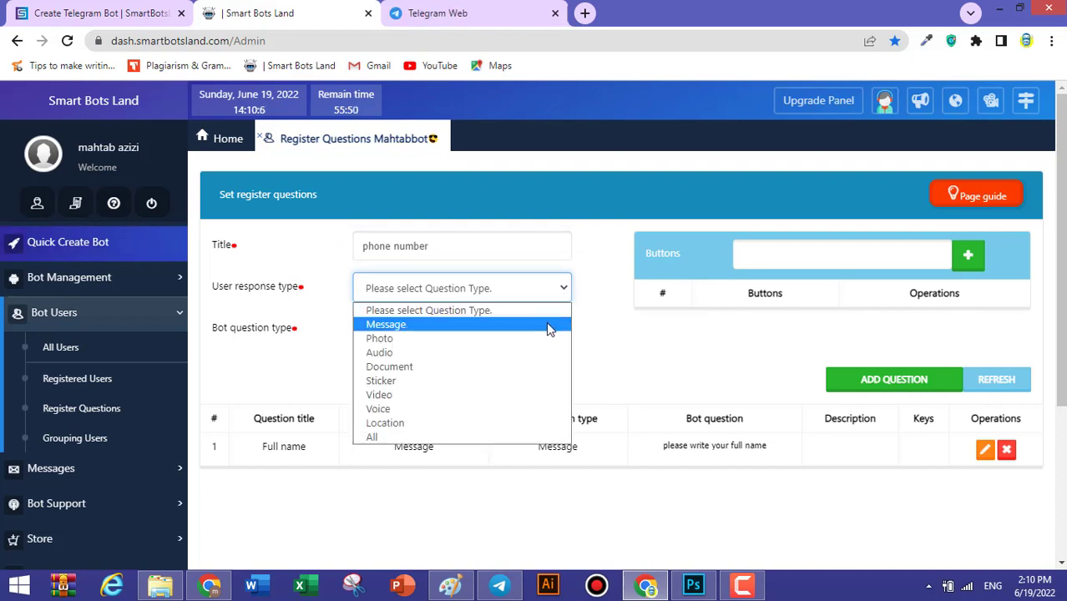
pyautogui.click(548, 324)
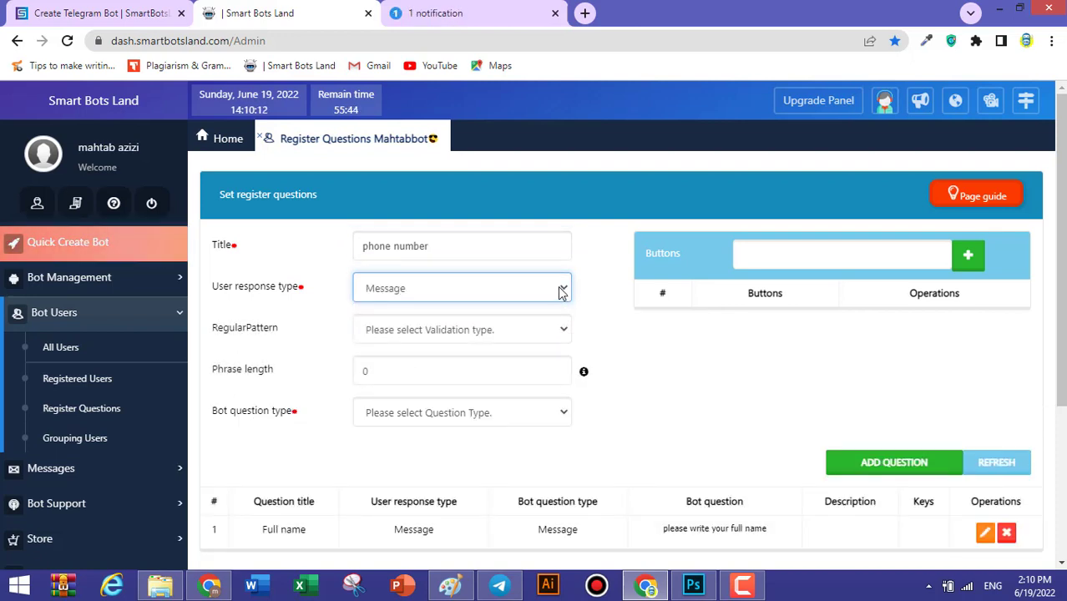
# - Set pattern Number, phrase length 12, bot question type Message, and add the phone number question
pyautogui.click(561, 291)
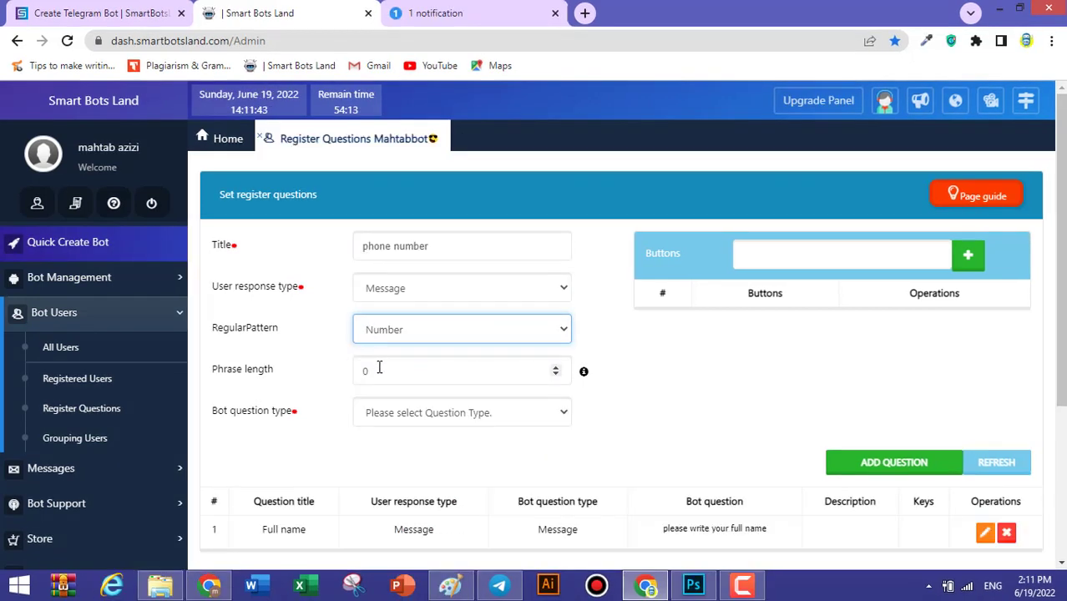
pyautogui.click(379, 368)
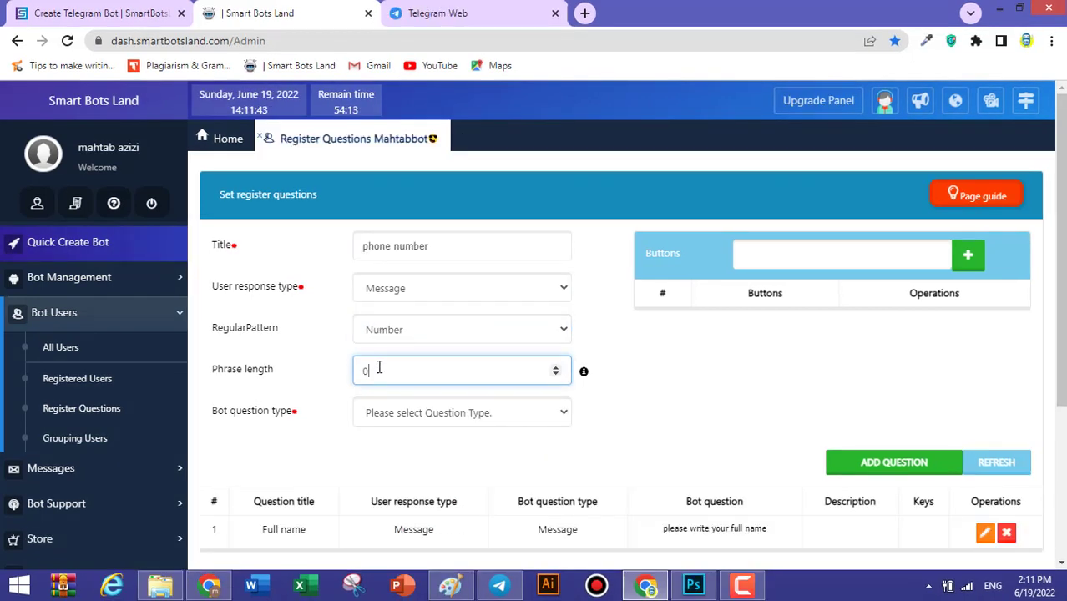
pyautogui.write('12')
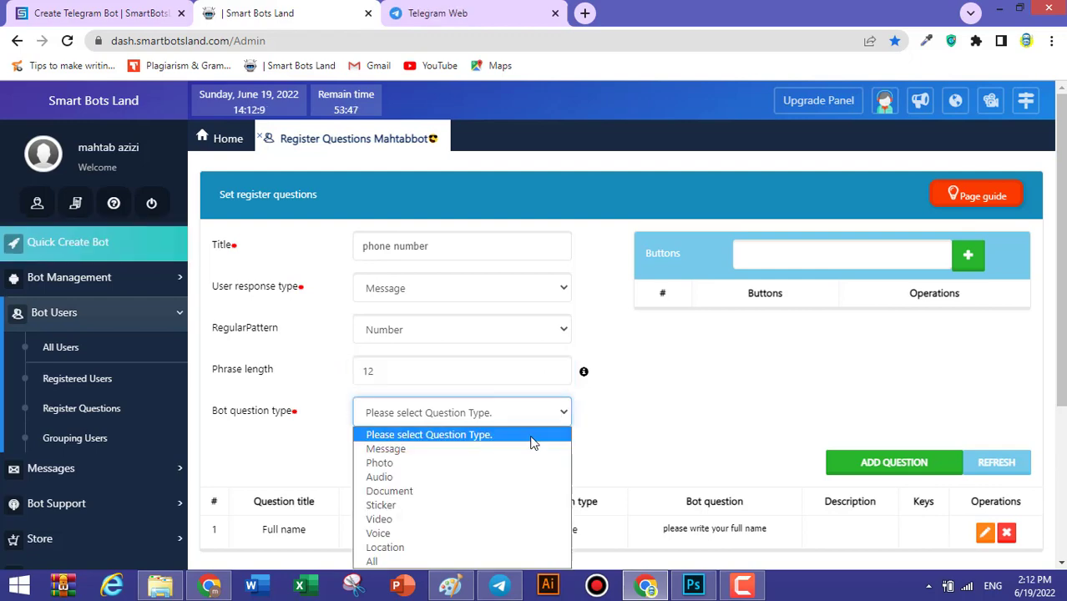
pyautogui.click(520, 450)
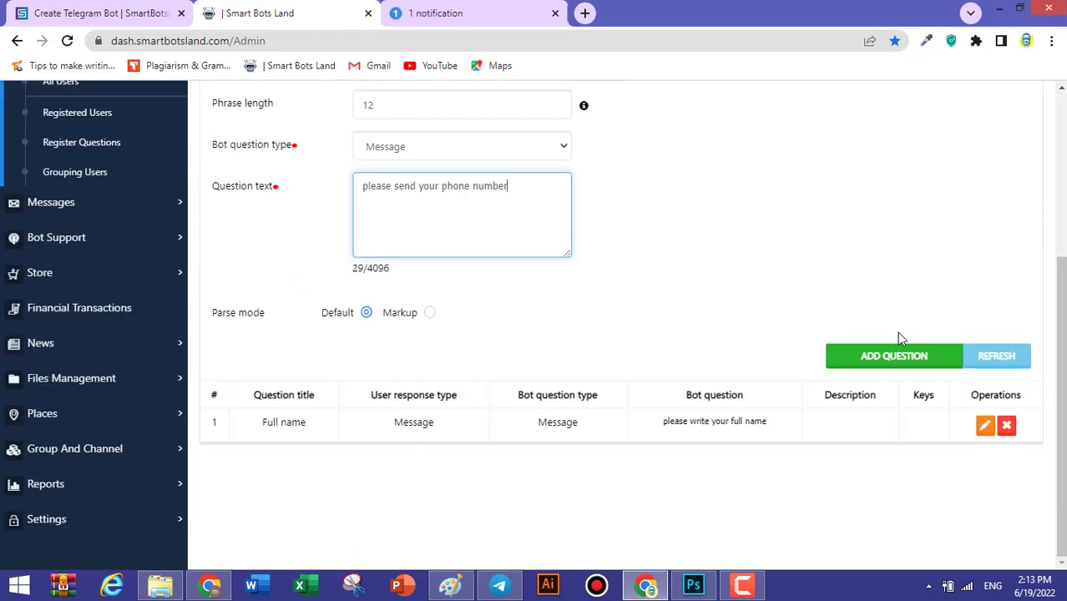
pyautogui.click(882, 357)
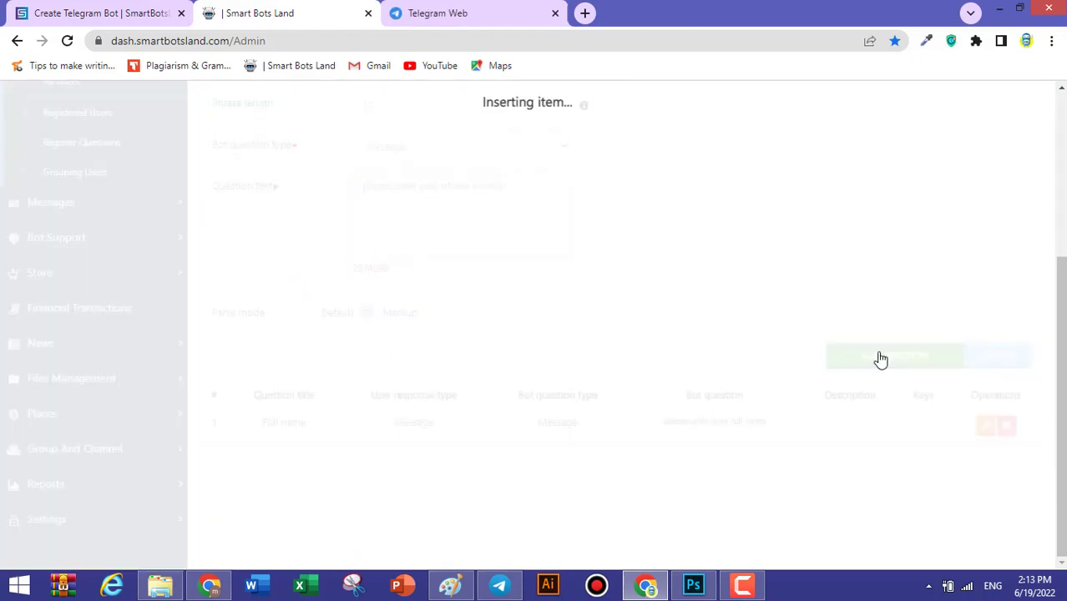
pyautogui.click(416, 242)
# - Title the next question 'gender' and add man and woman answer buttons
pyautogui.write('gender')
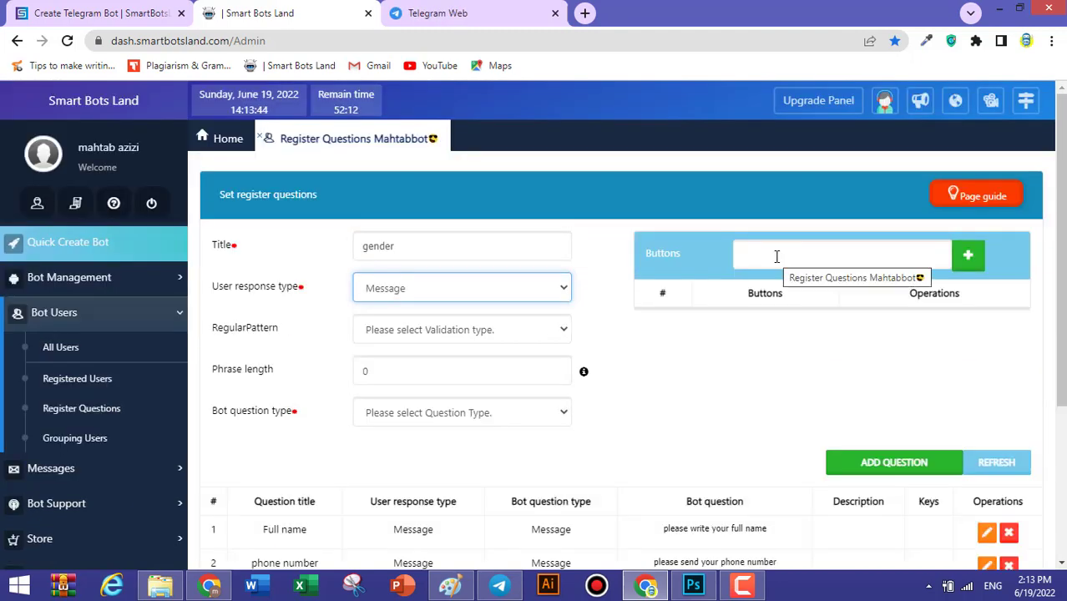
pyautogui.click(776, 257)
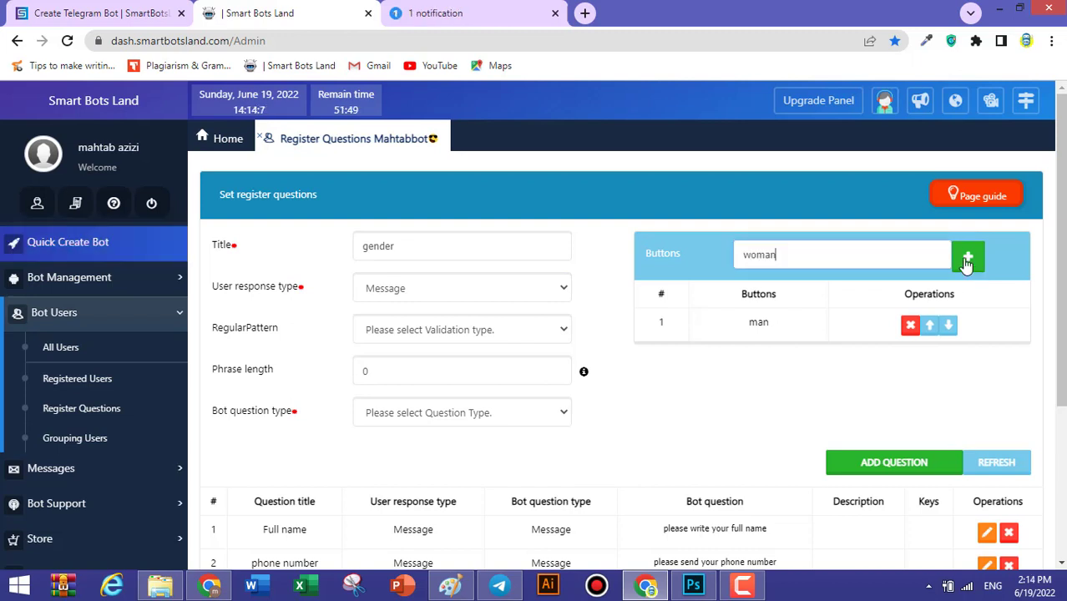
pyautogui.click(967, 256)
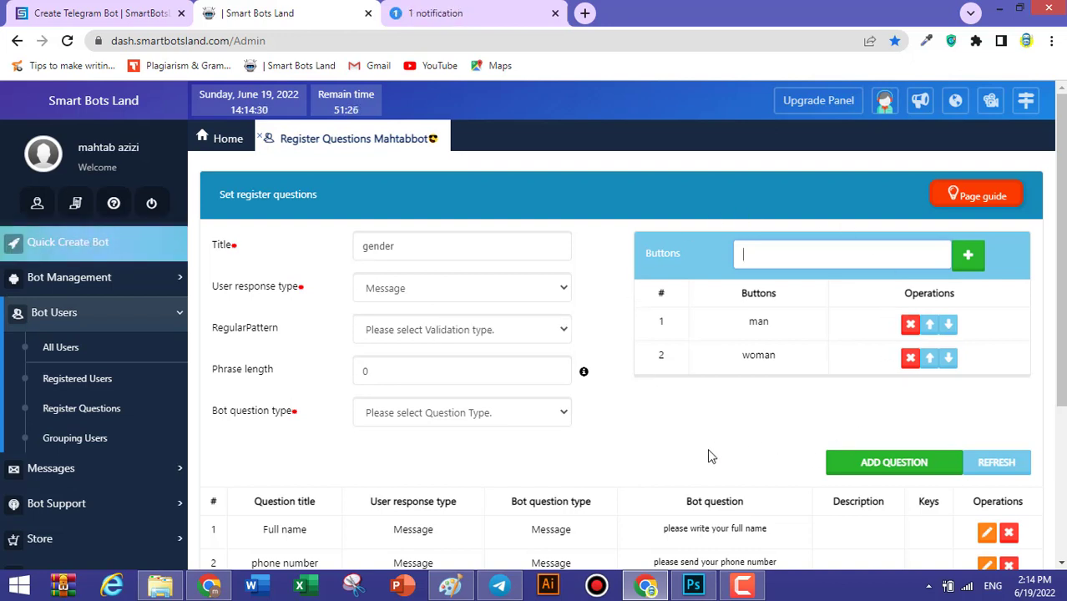
# - Set bot question type Message, paste 'please select your gender', add the question, and dismiss the success message
pyautogui.scroll(-1, 564, 336)
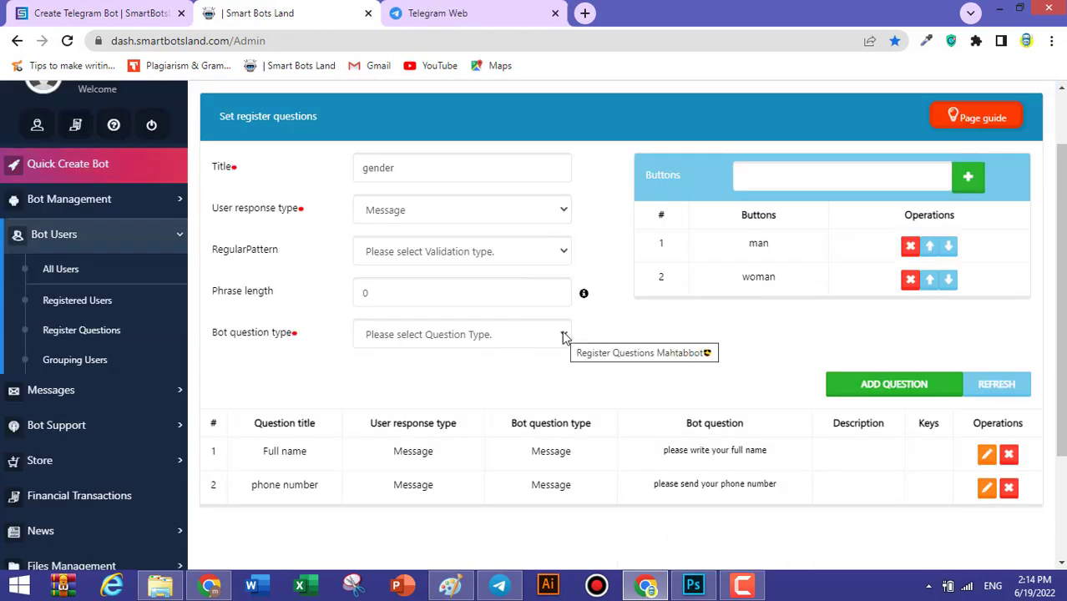
pyautogui.click(565, 335)
pyautogui.click(535, 371)
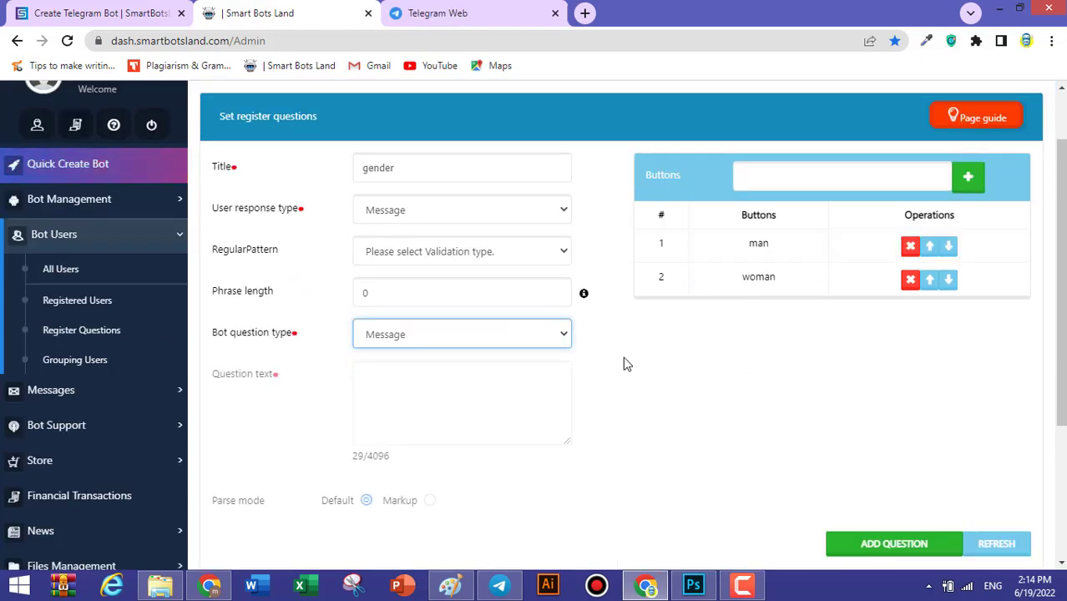
pyautogui.write('please select your gender')
pyautogui.scroll(-2, 888, 410)
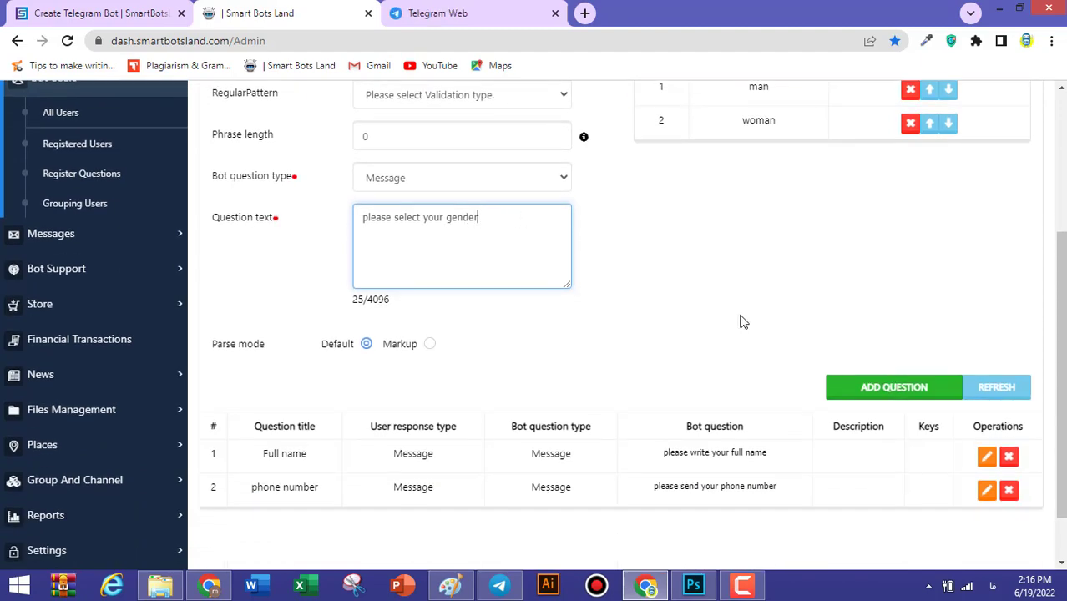
pyautogui.click(881, 386)
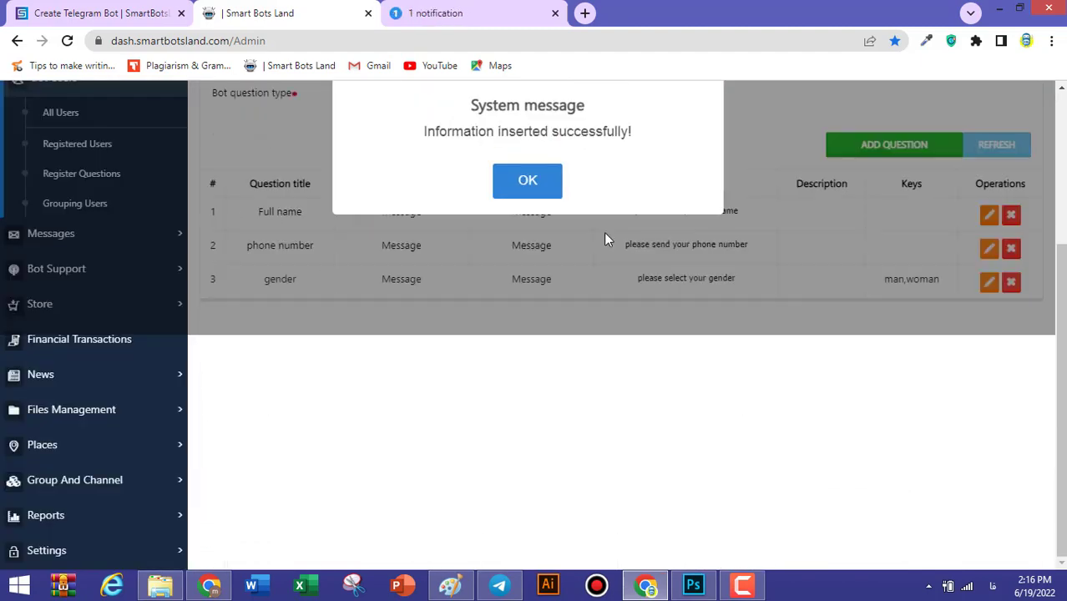
pyautogui.click(534, 185)
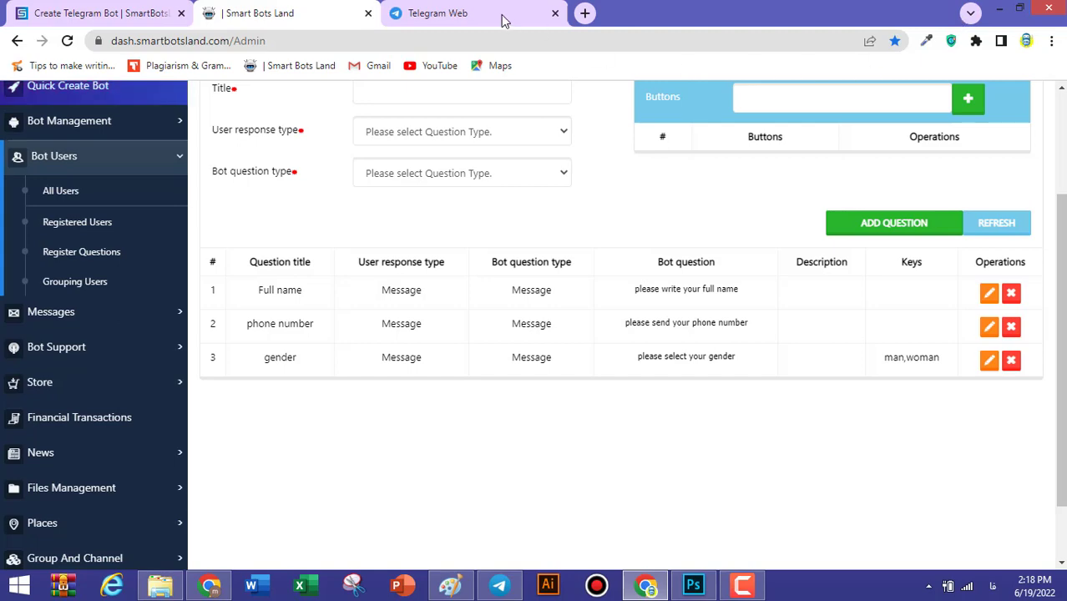
# - In Telegram Web, answer Mahtabbot's gender question with woman, confirm with Yes, then return via Back_Start
pyautogui.click(449, 14)
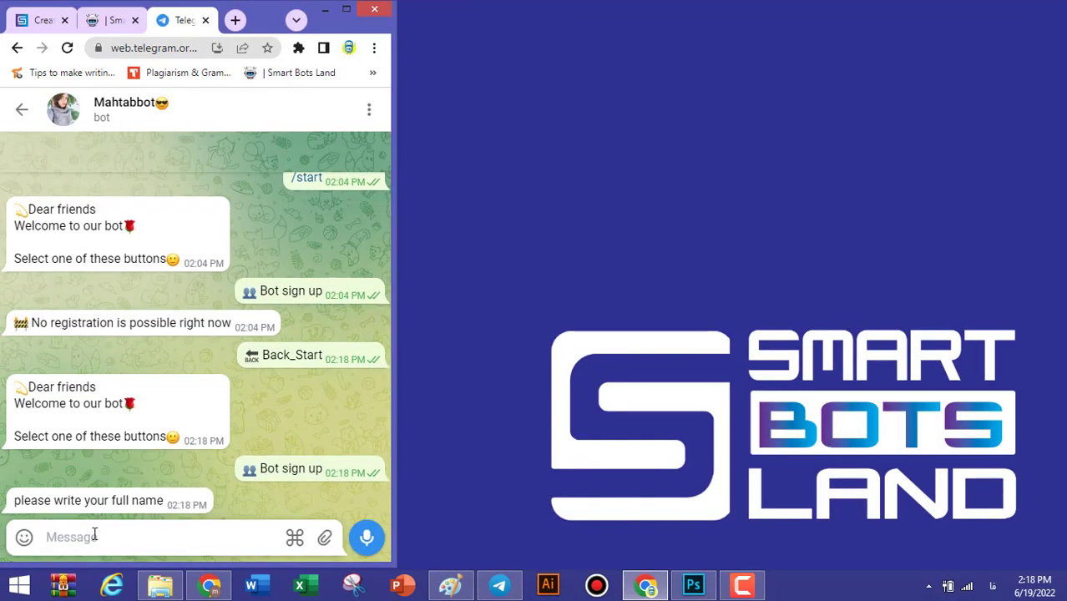
pyautogui.click(93, 535)
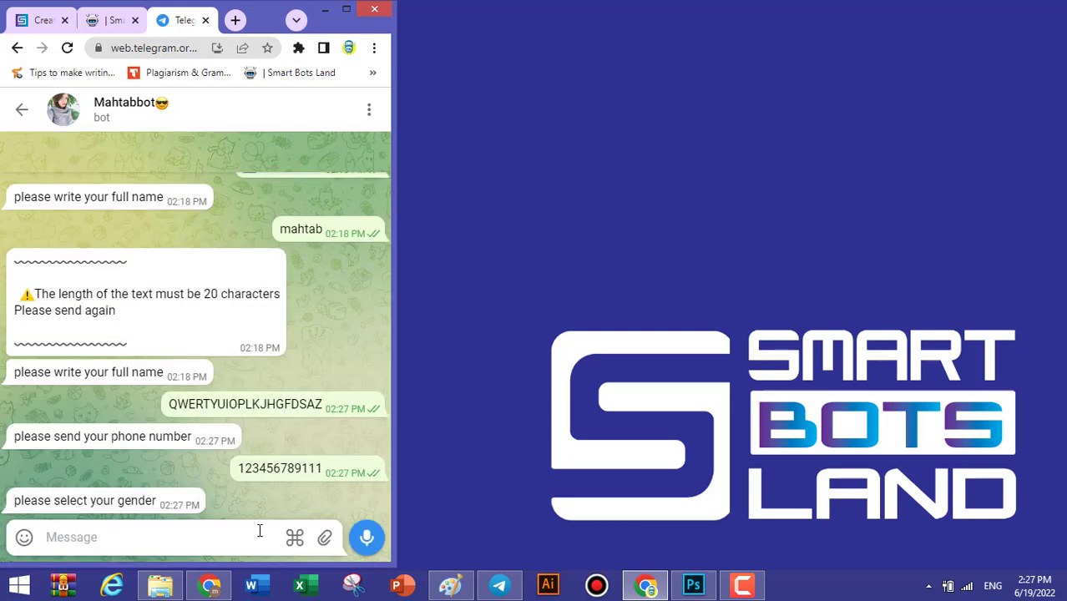
pyautogui.click(294, 538)
pyautogui.click(283, 492)
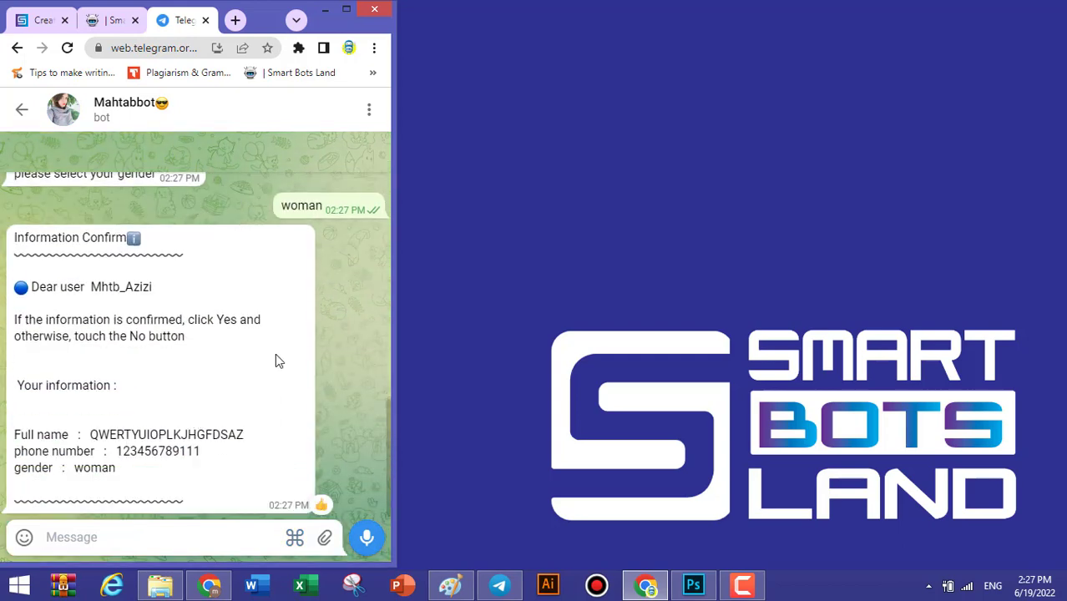
pyautogui.click(294, 536)
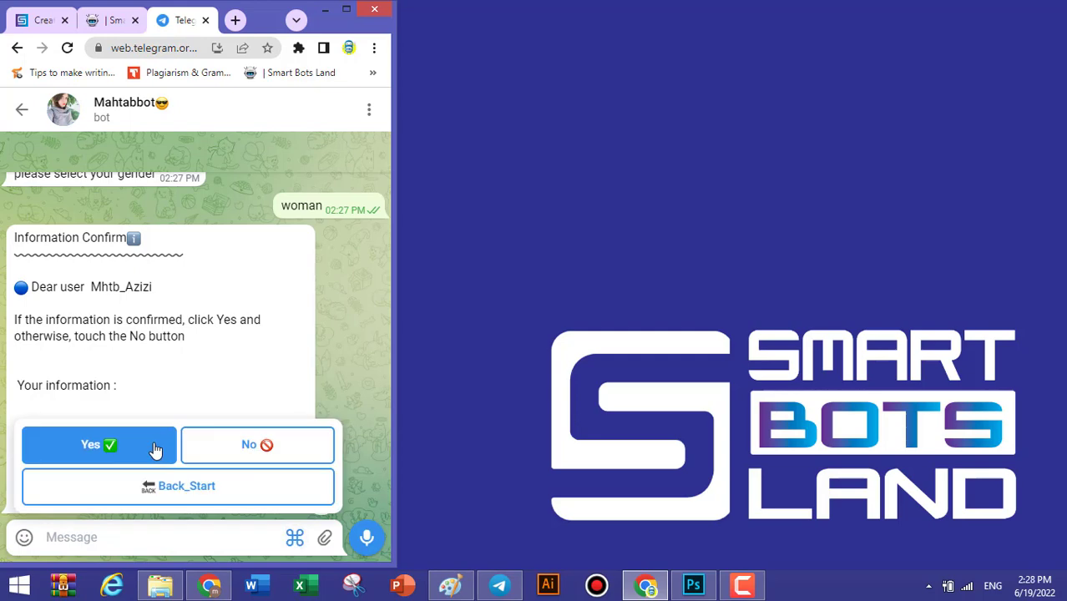
pyautogui.click(155, 450)
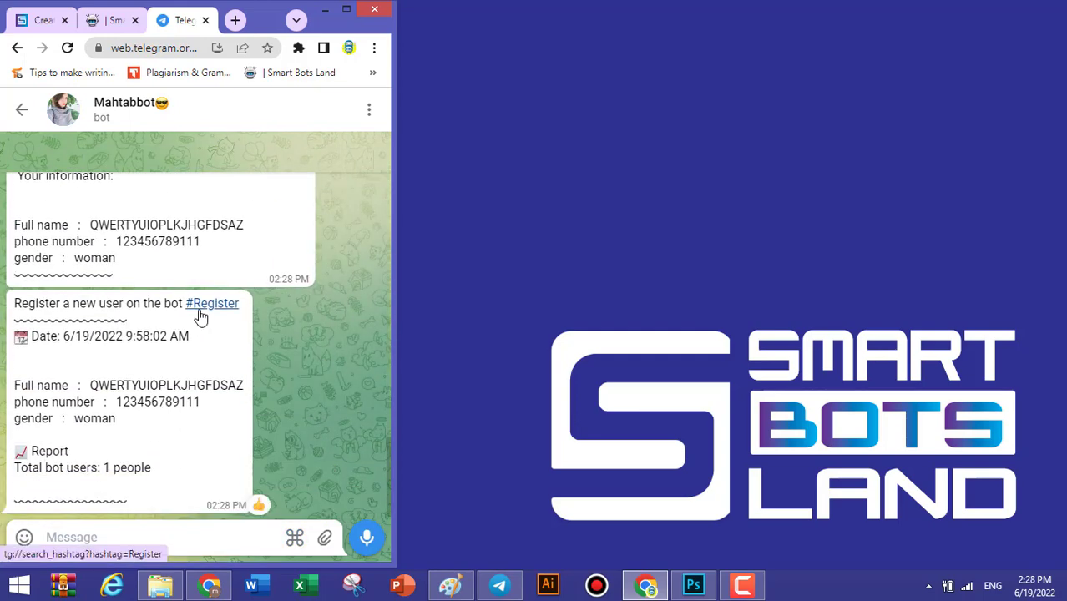
pyautogui.click(294, 539)
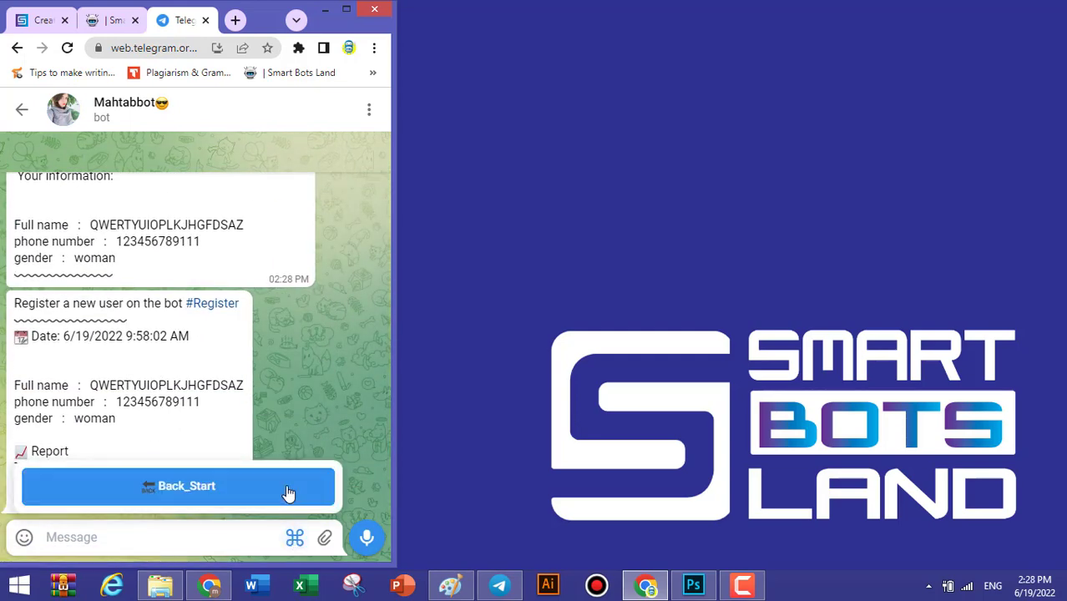
pyautogui.click(287, 493)
pyautogui.click(294, 538)
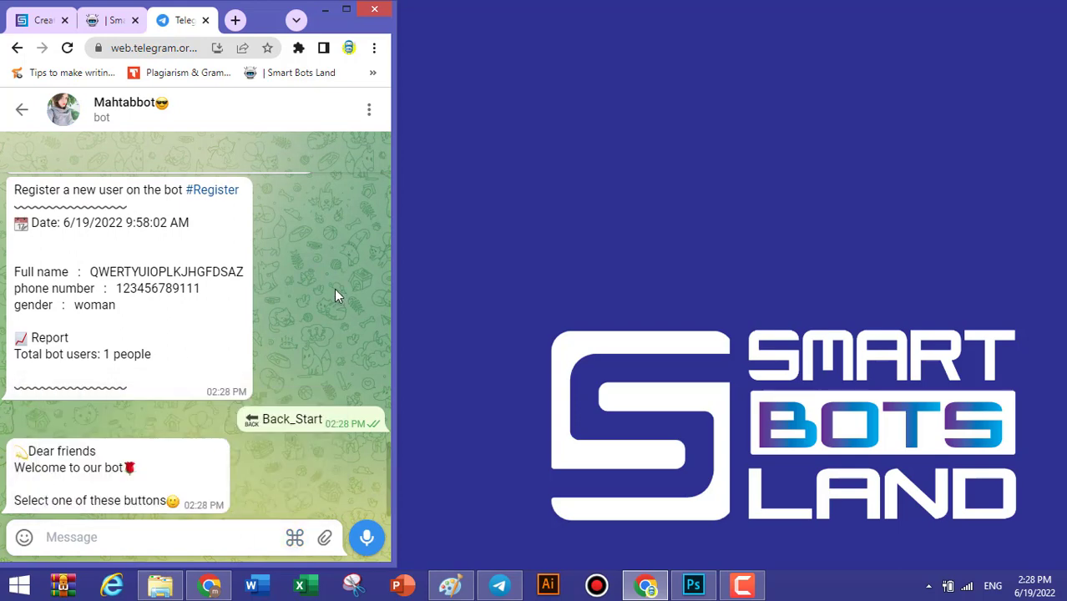
# - Back in Smart Bots Land, open Registered Users showing the new user from 6/19/2022
pyautogui.click(345, 9)
pyautogui.click(343, 11)
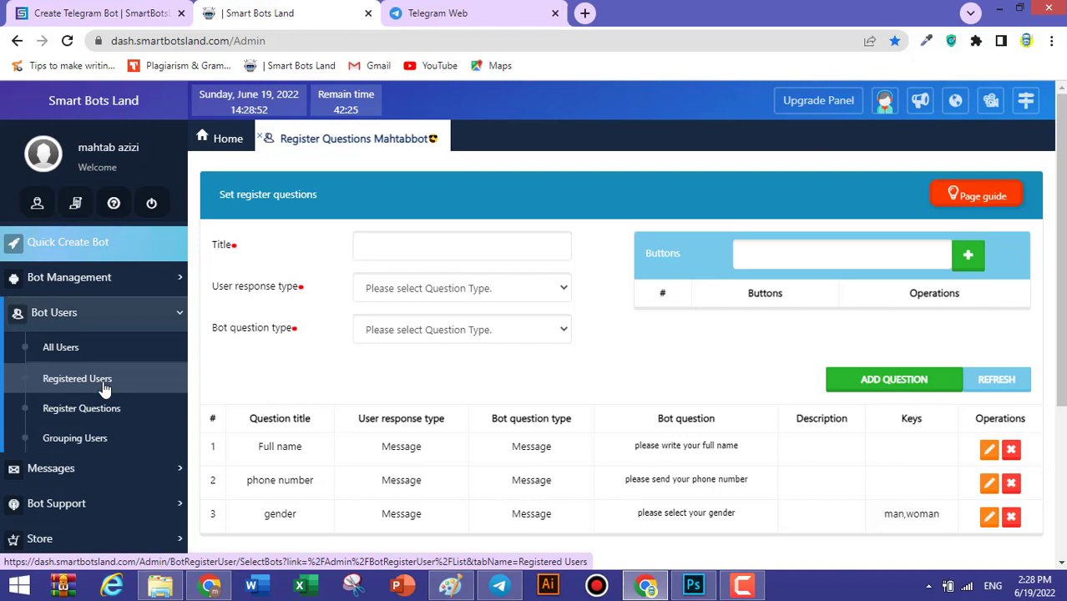
pyautogui.click(77, 380)
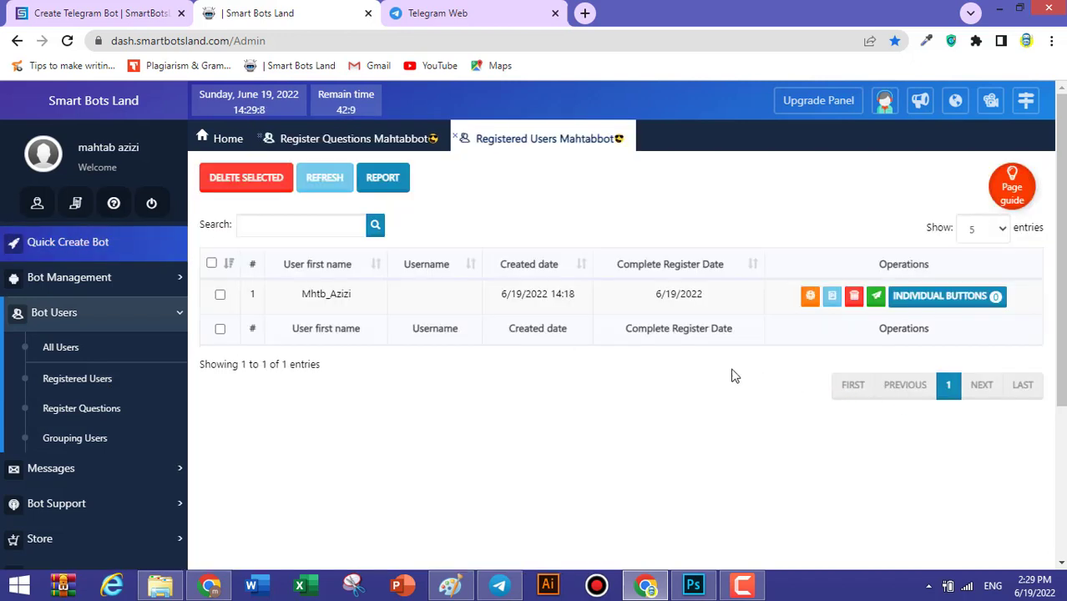